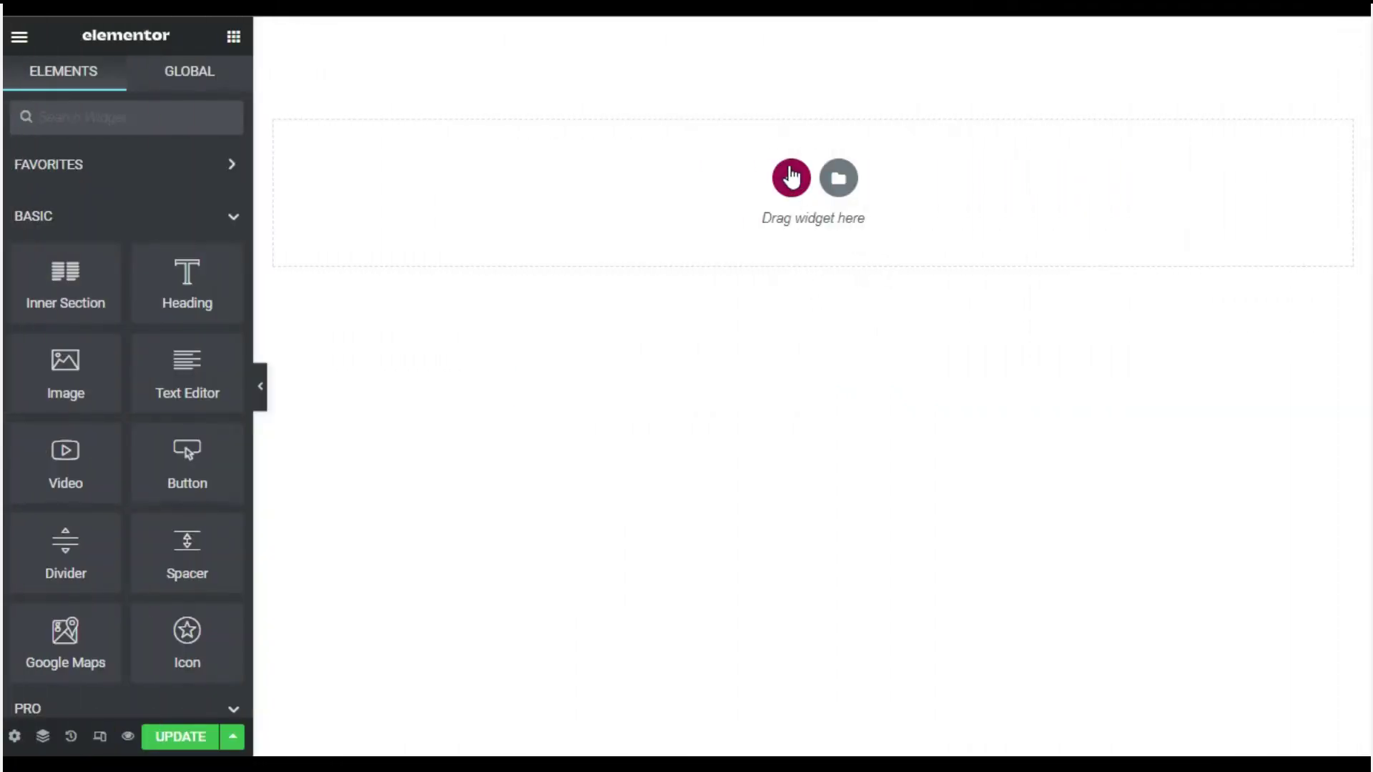
- Add a three-column section with a wide middle column and set its height to fit the screen
left_click(791, 176)
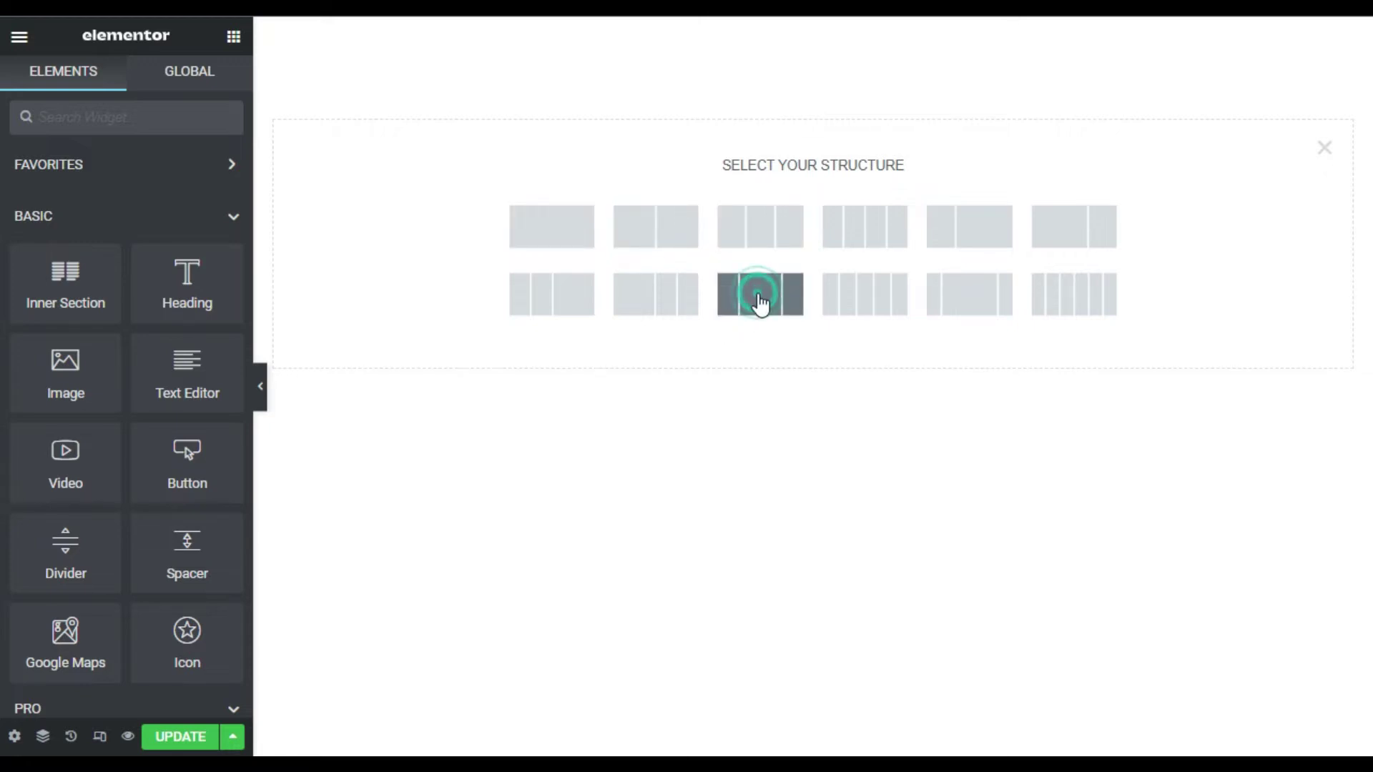
left_click(761, 300)
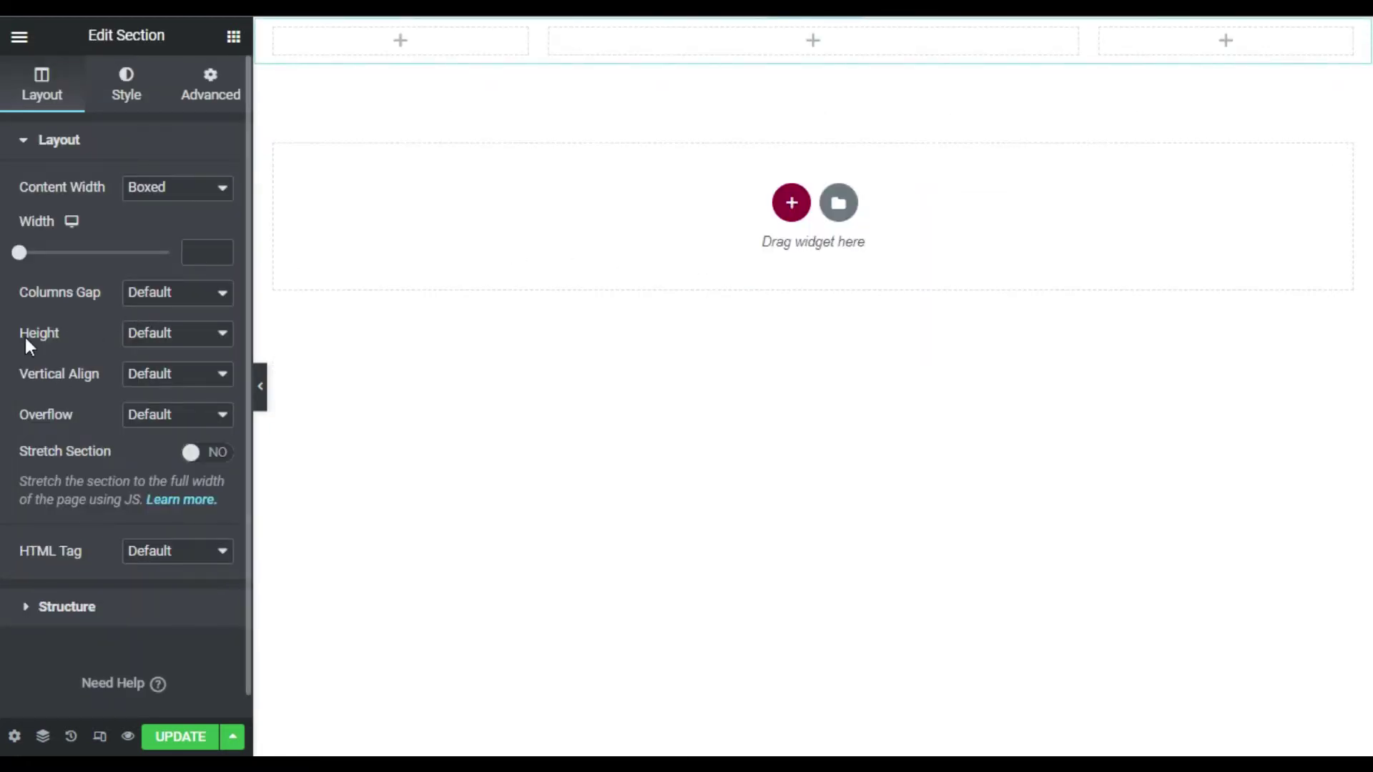
left_click(164, 332)
left_click(199, 383)
- Give the section a classic background in solid black, #000000
left_click(123, 84)
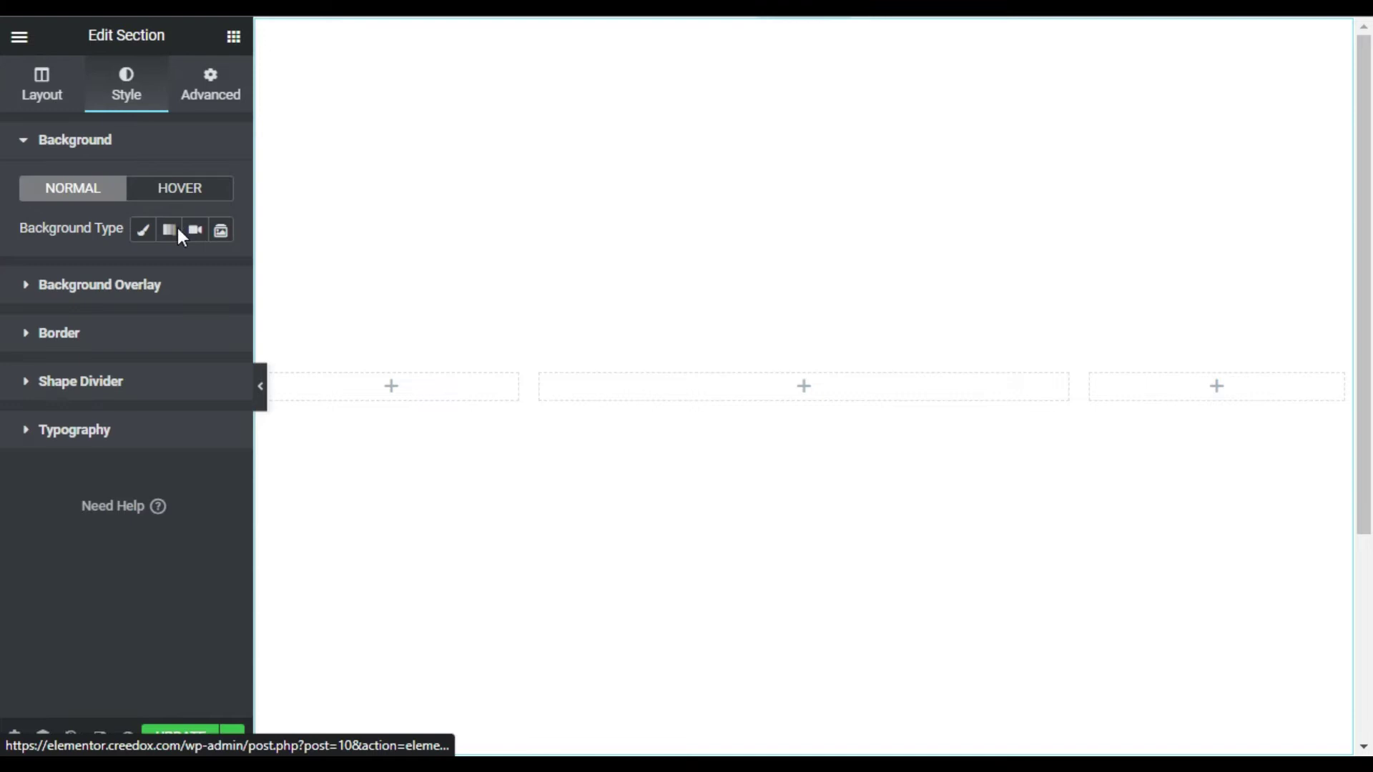
left_click(142, 230)
left_click(221, 276)
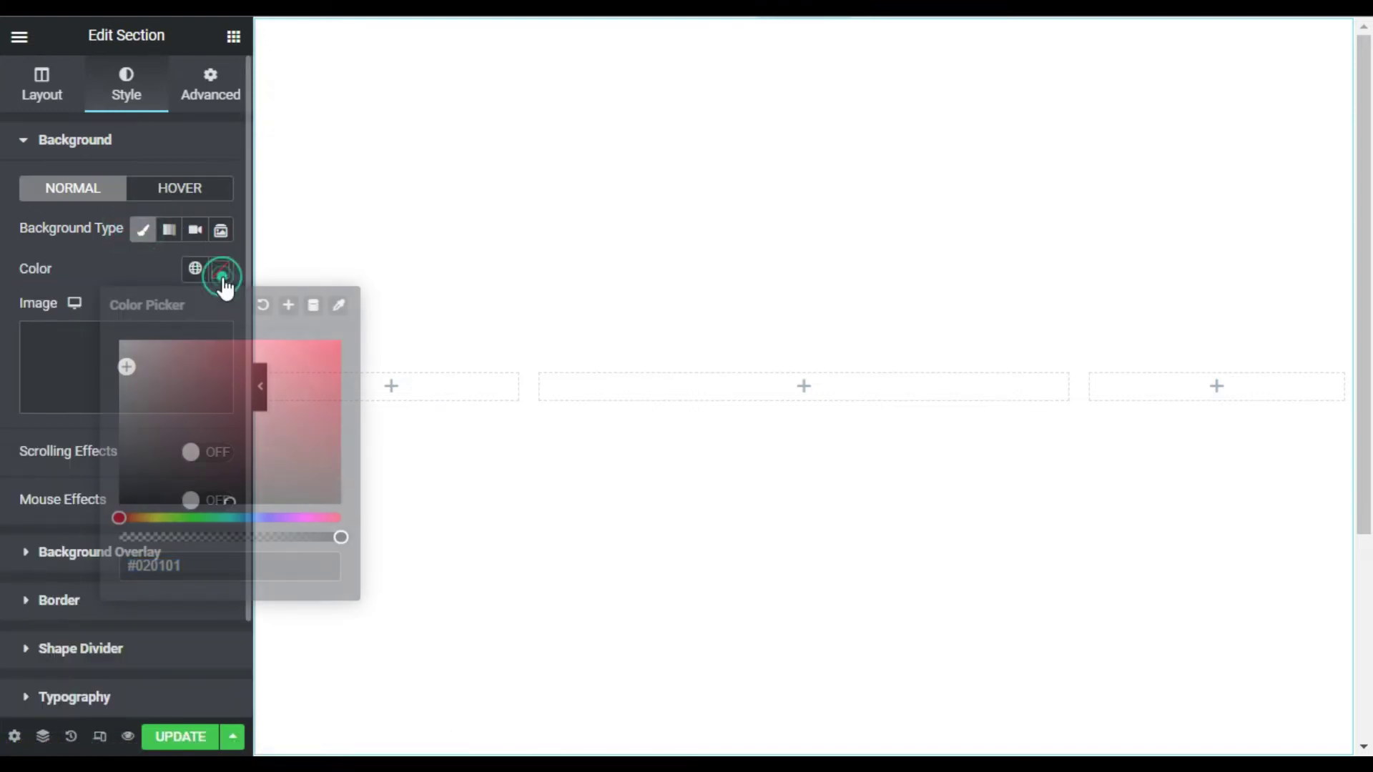
left_click_drag(174, 447, 117, 535)
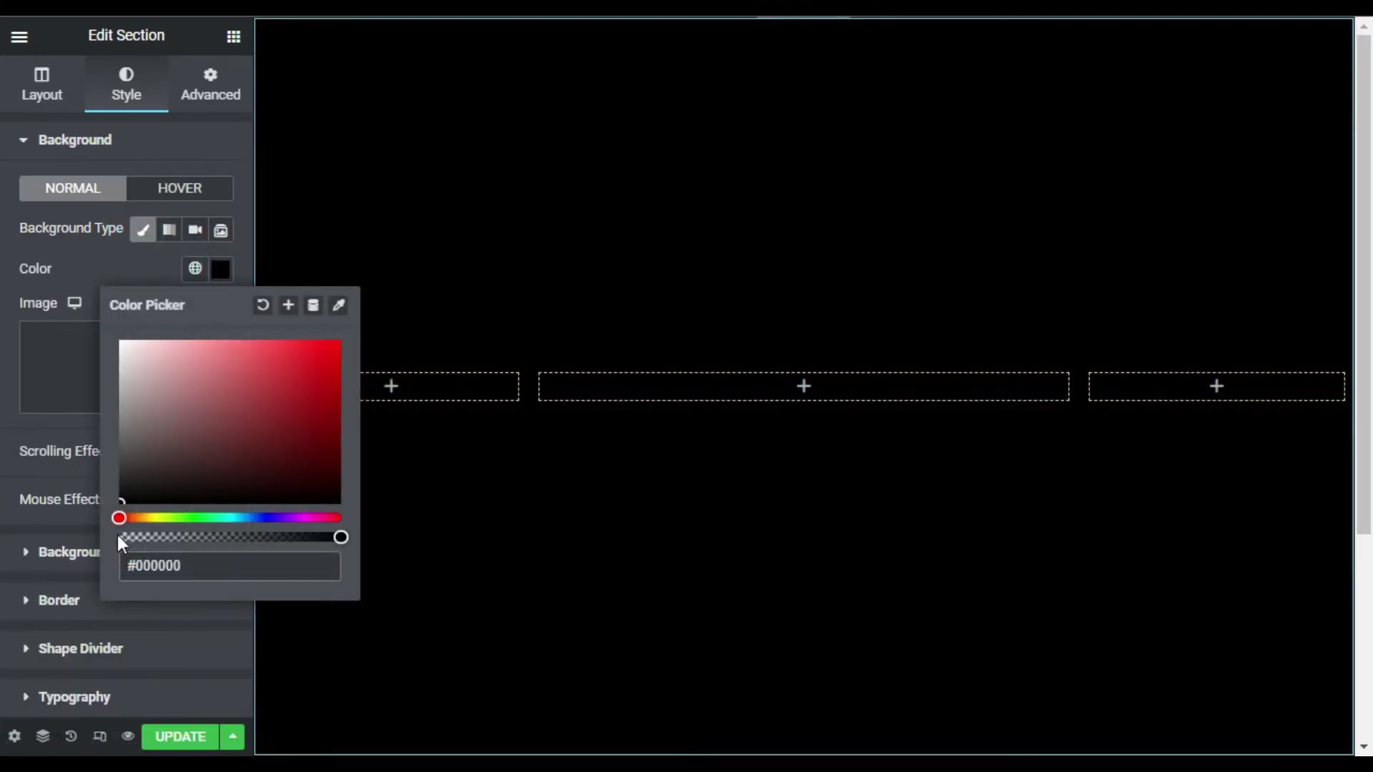
left_click(89, 273)
- Place an Image widget in the middle column and set that column's vertical alignment to Middle
left_click(805, 388)
left_click_drag(43, 376, 835, 398)
left_click(542, 217)
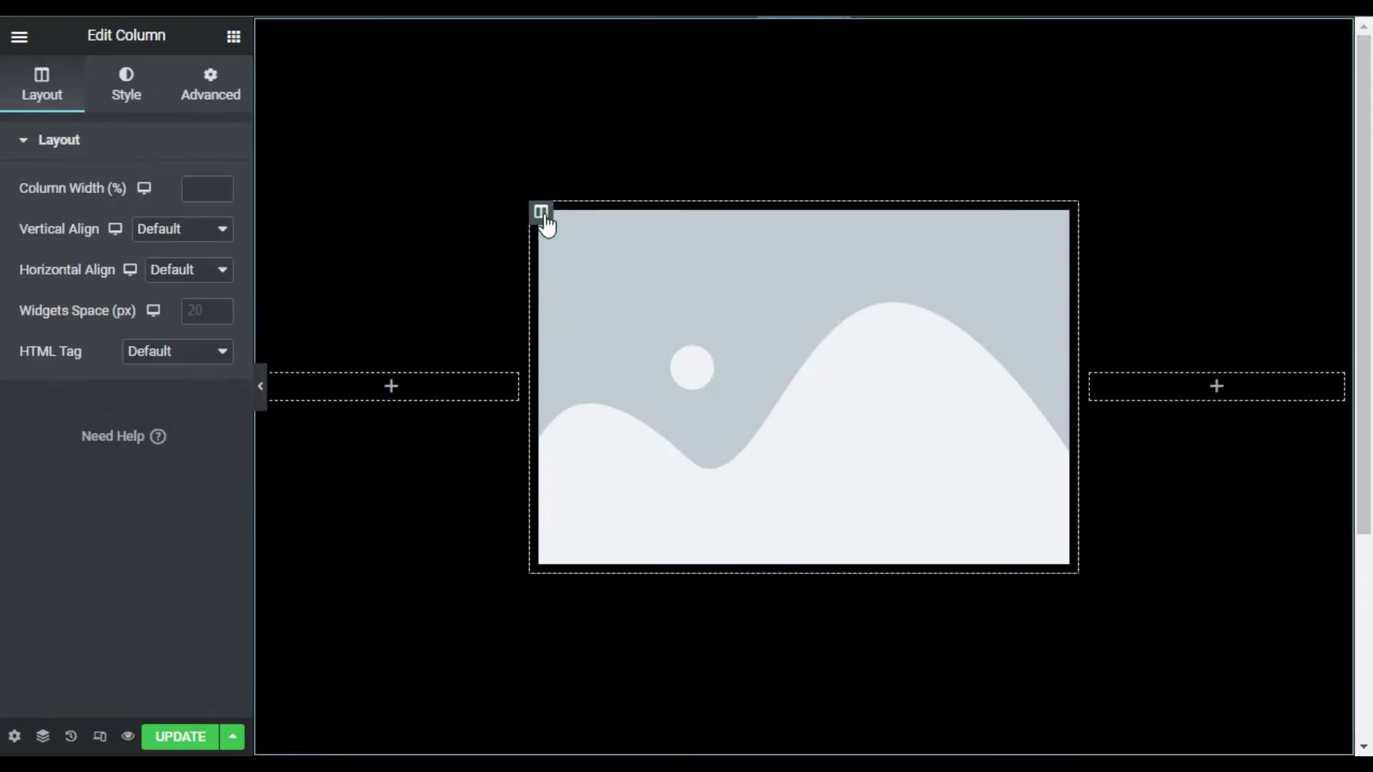
left_click(151, 227)
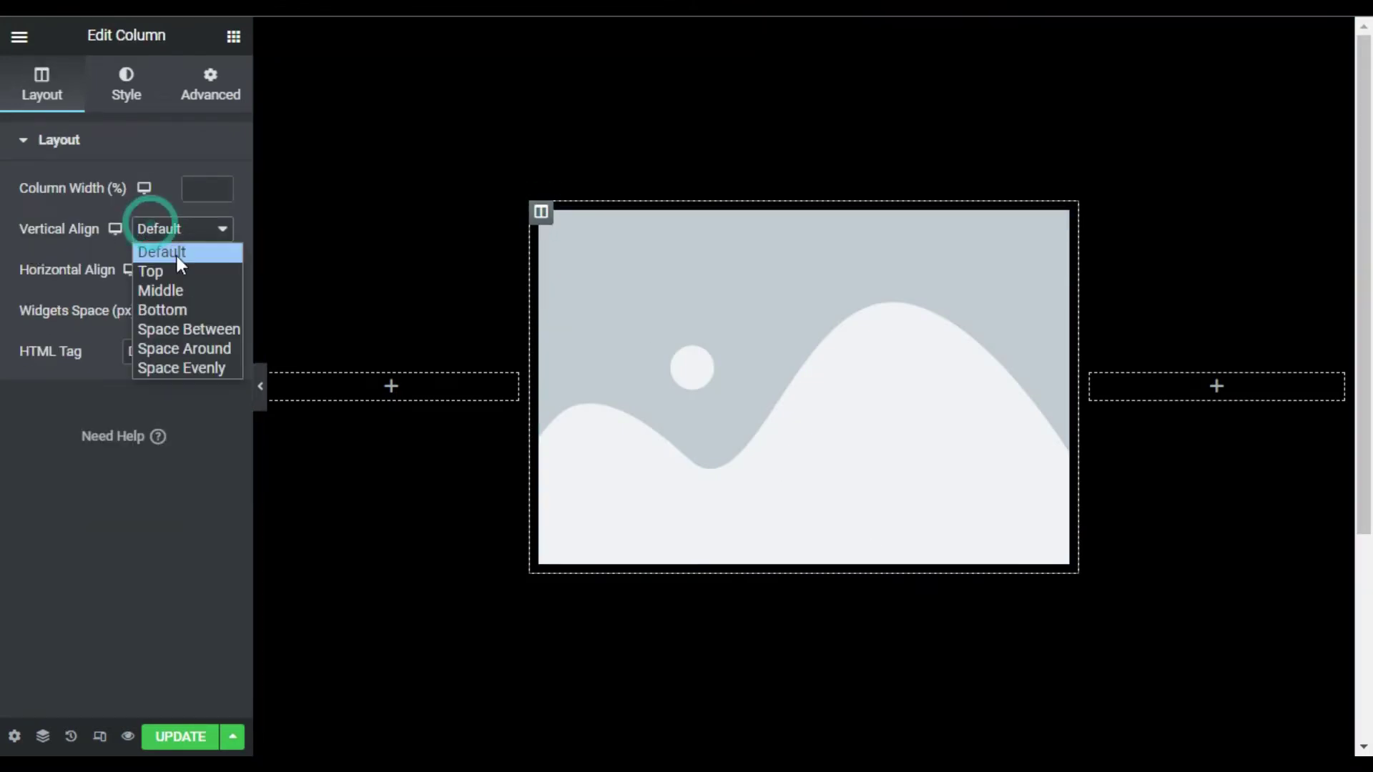
left_click(194, 293)
- Fill the image widget with the first portrait from the media library and set its image size to Full
left_click(819, 356)
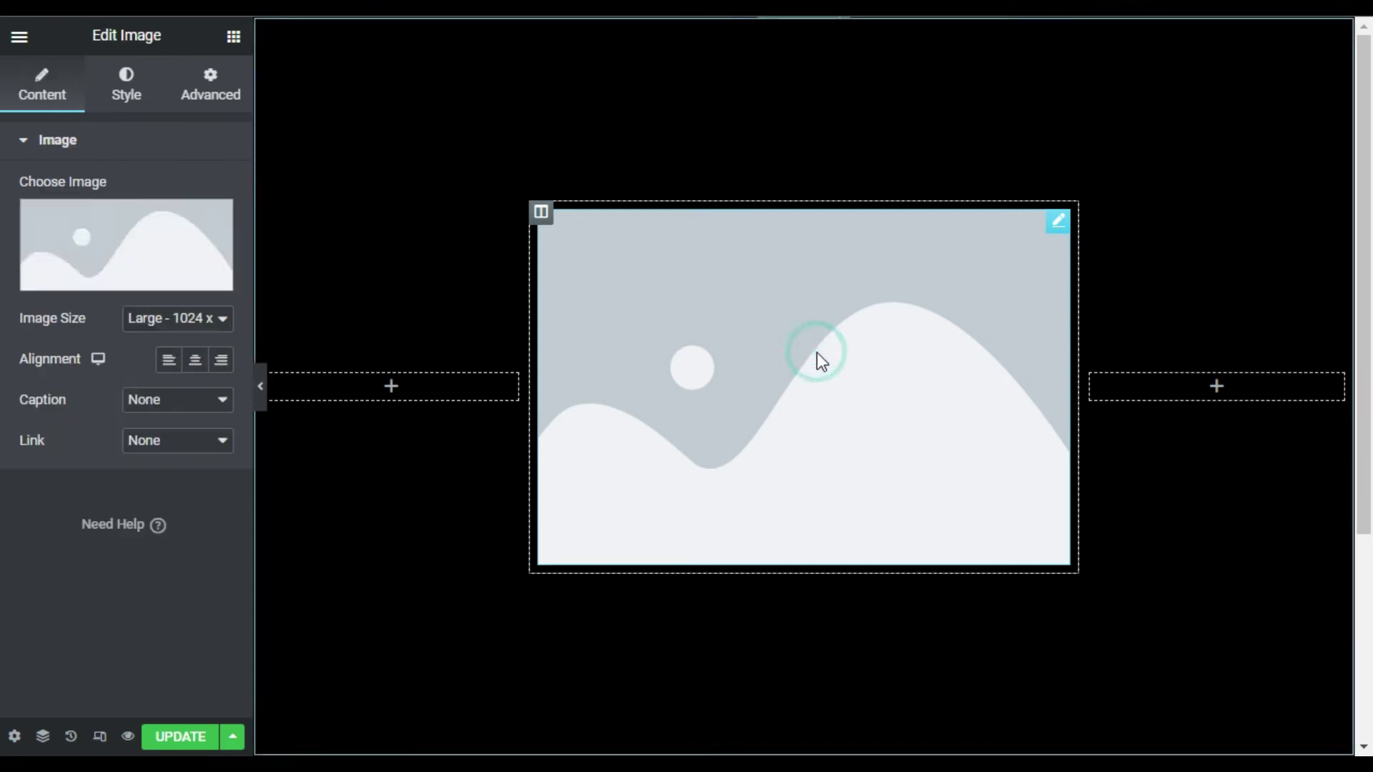
left_click(123, 270)
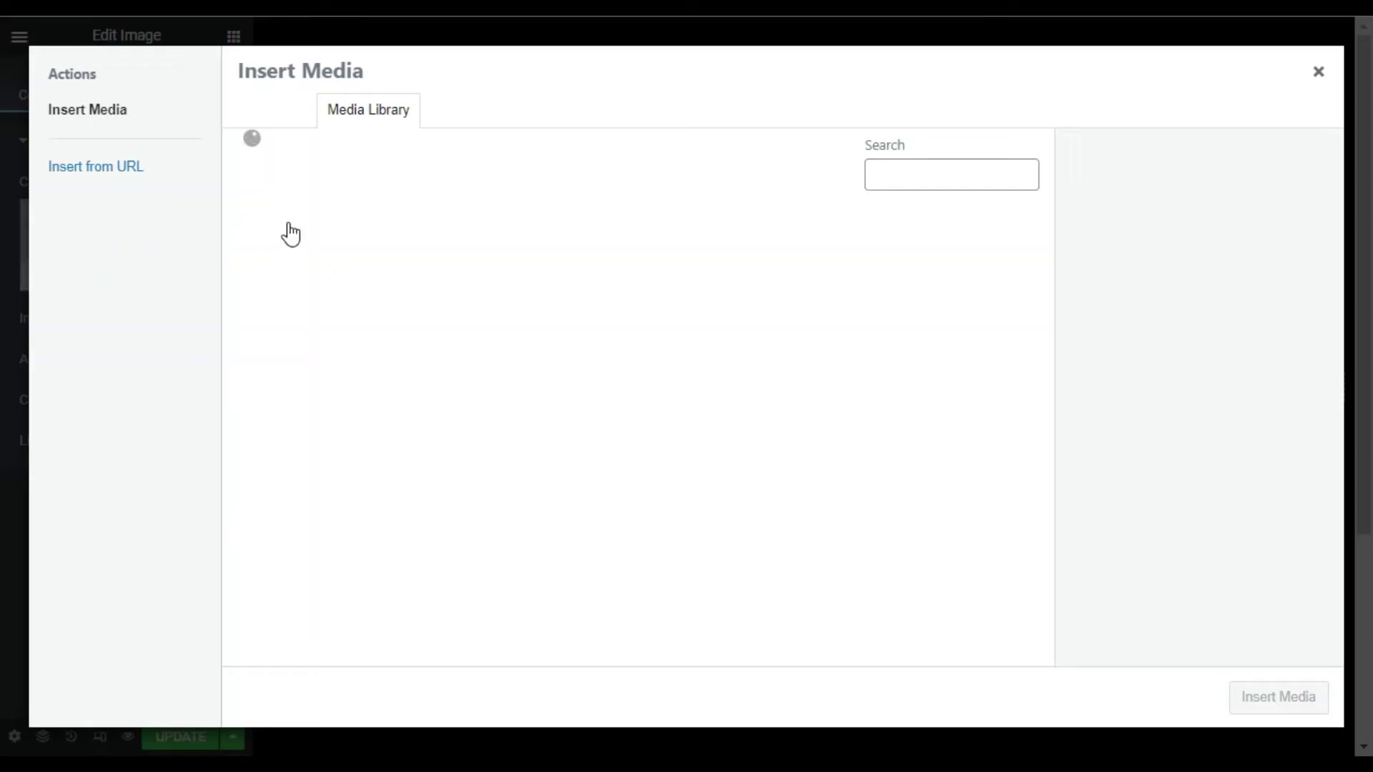
left_click(290, 227)
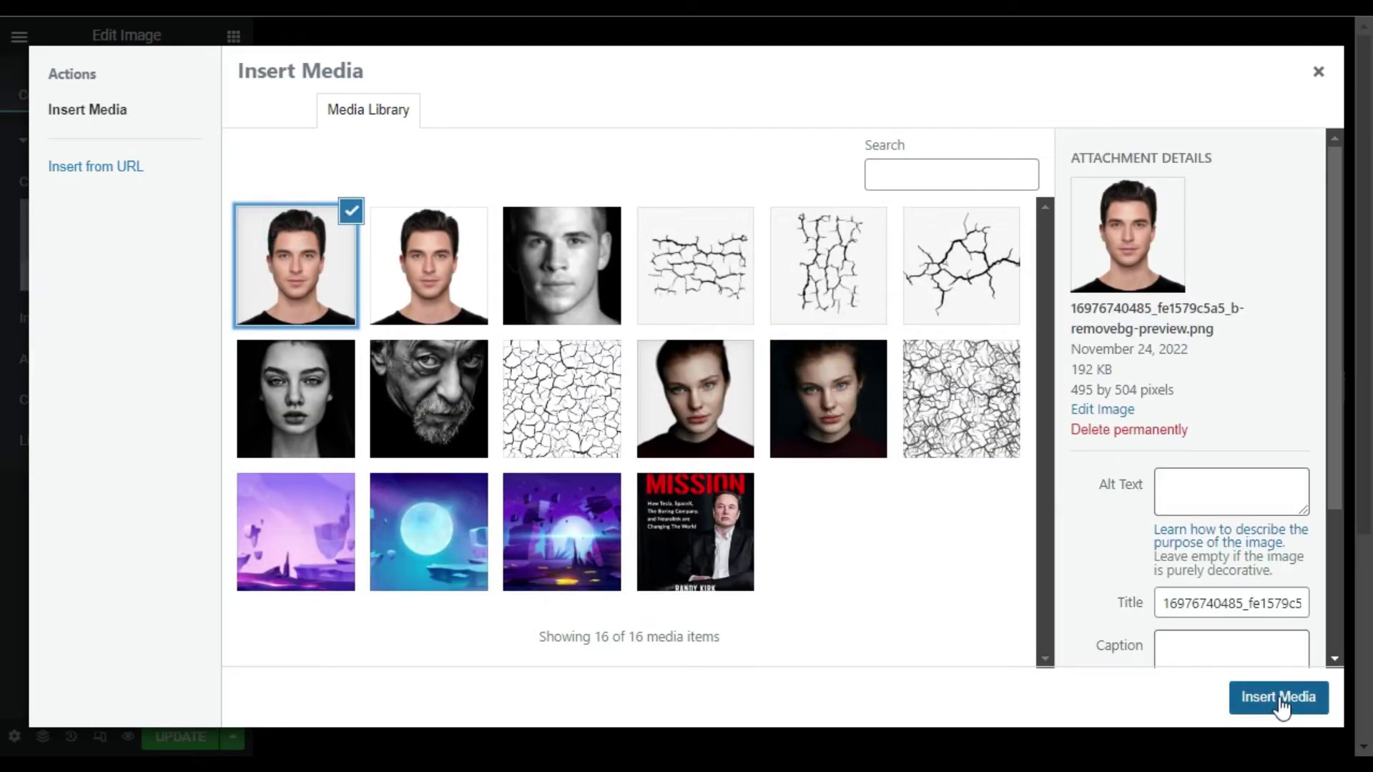
left_click(1276, 695)
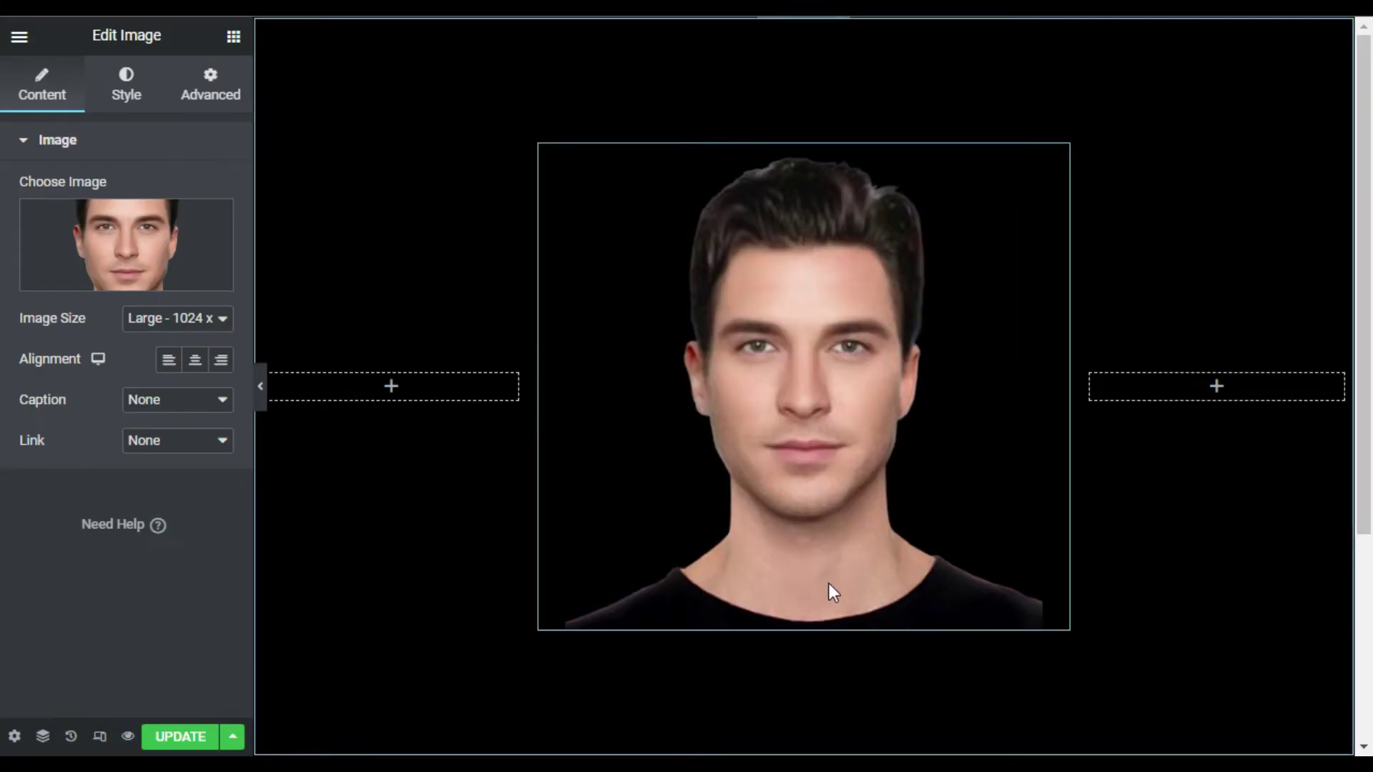
left_click(192, 327)
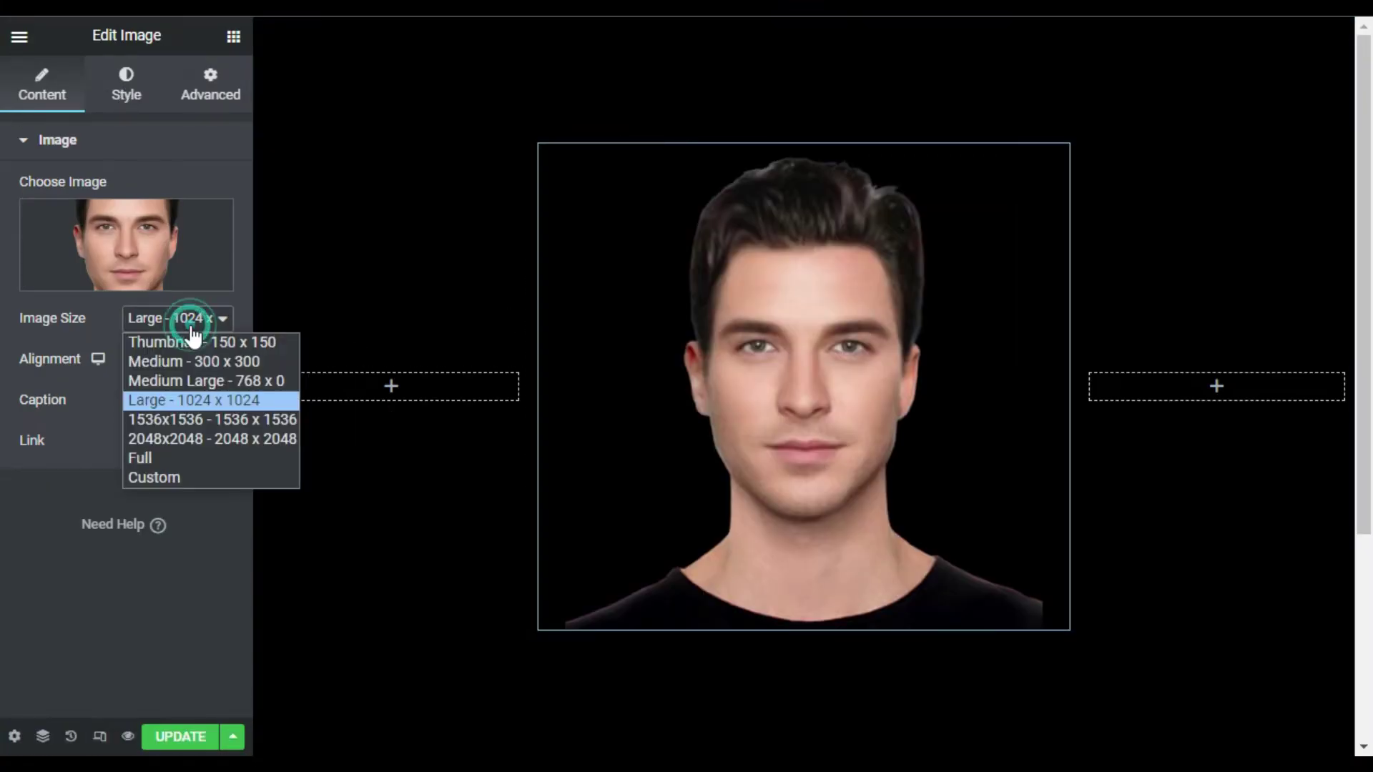
left_click(182, 462)
- Size the portrait image at 100% width and 600 px height, with object fit set to Cover
left_click(131, 80)
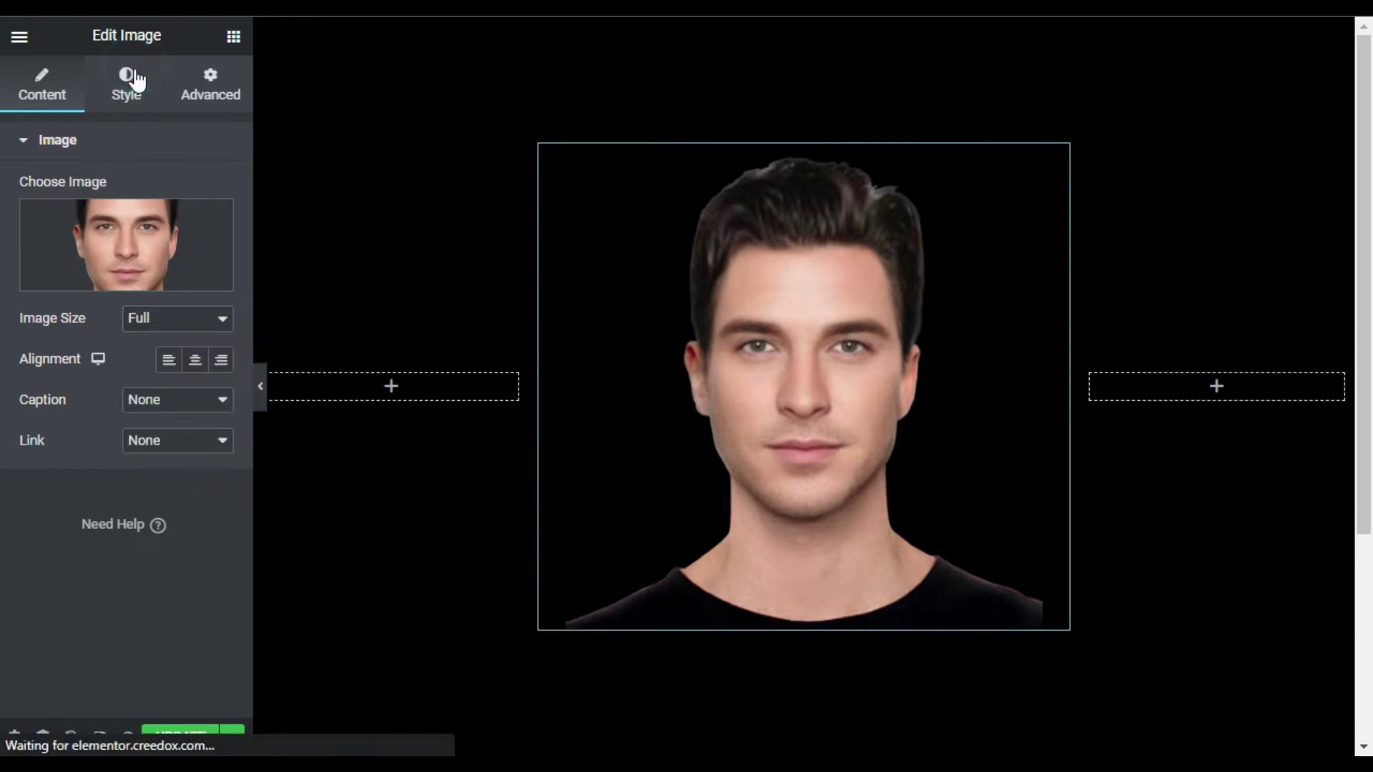
left_click(206, 212)
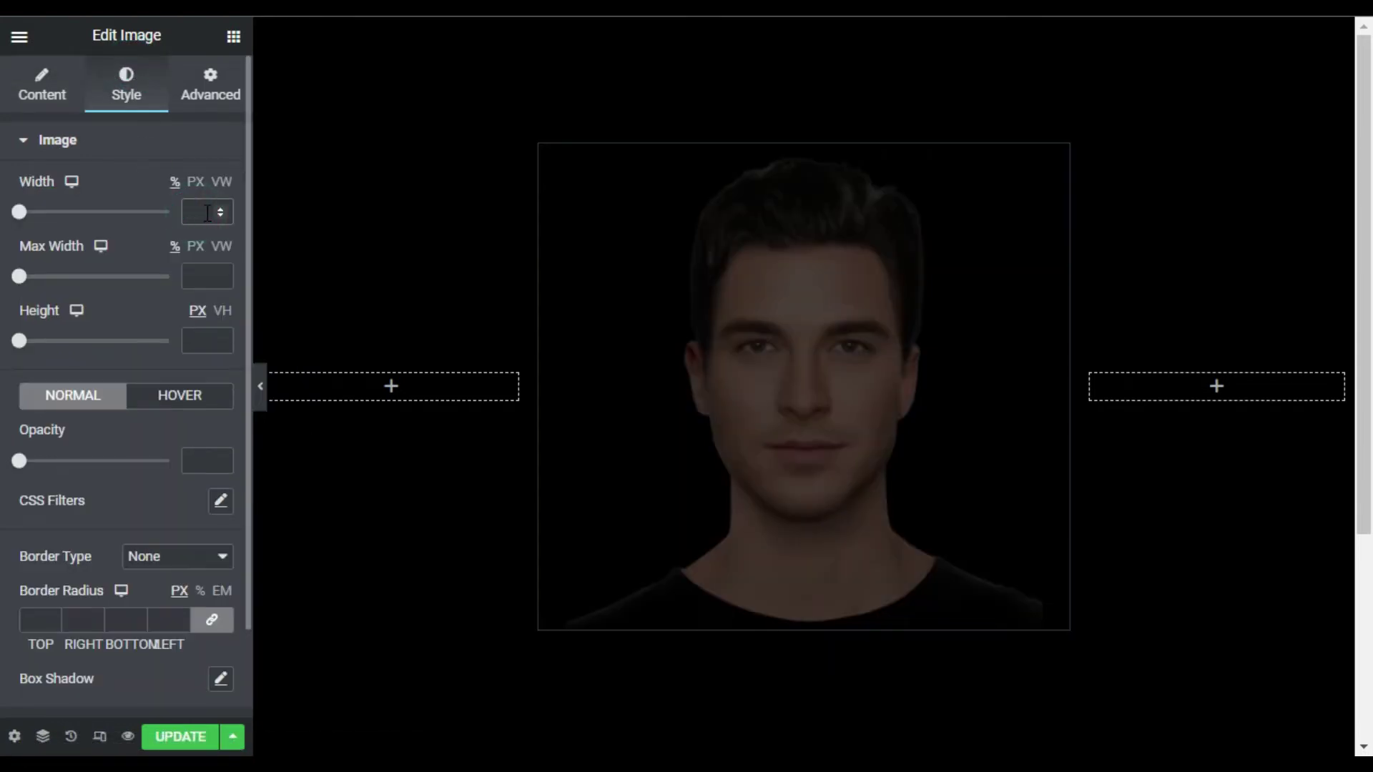
type("100")
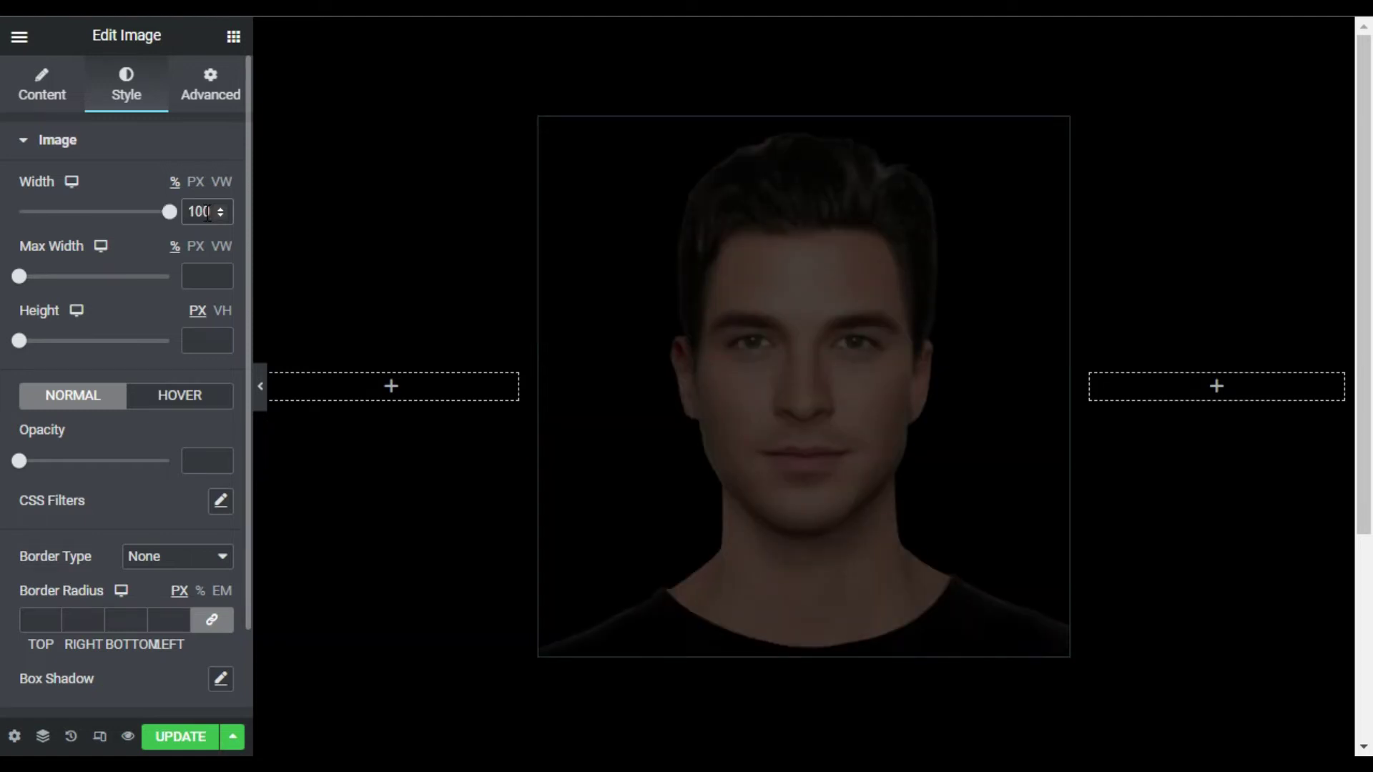
left_click(207, 343)
type("500")
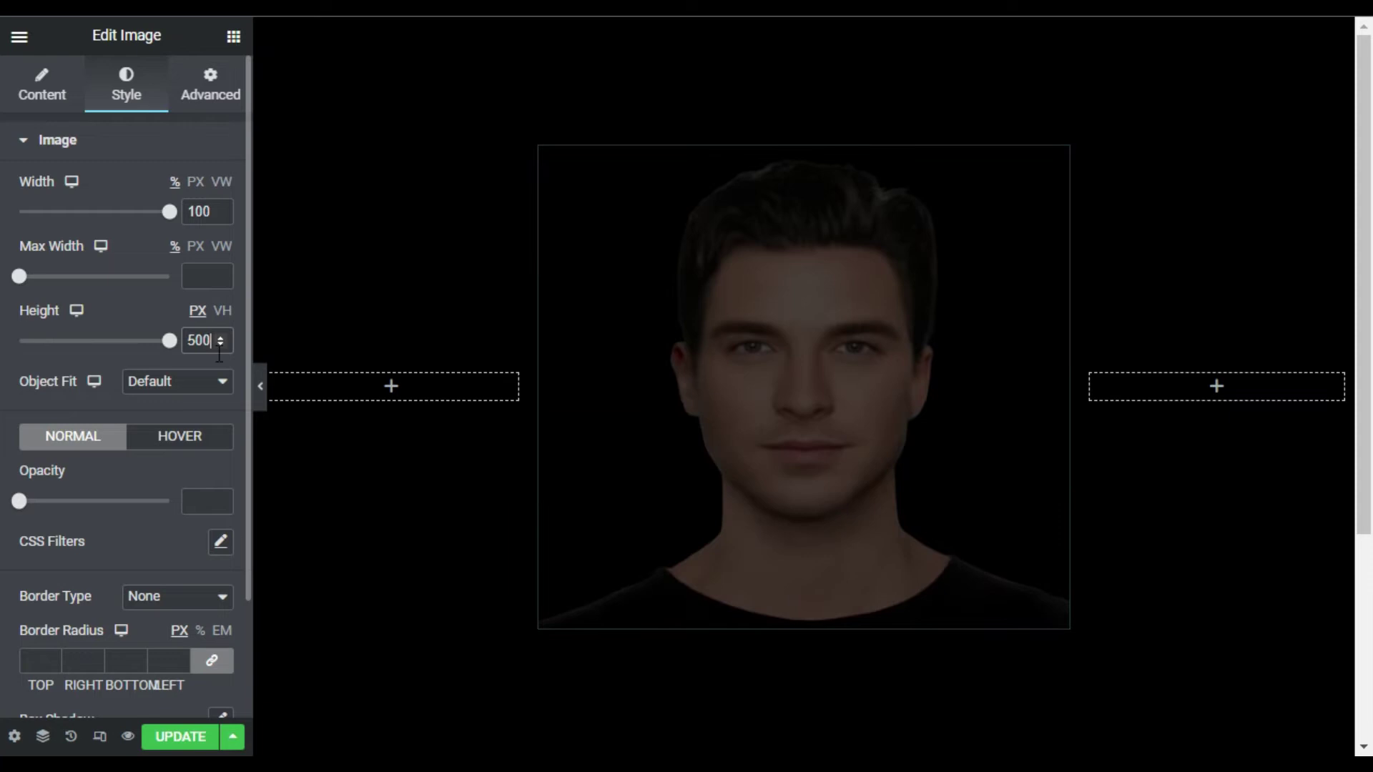
left_click(191, 381)
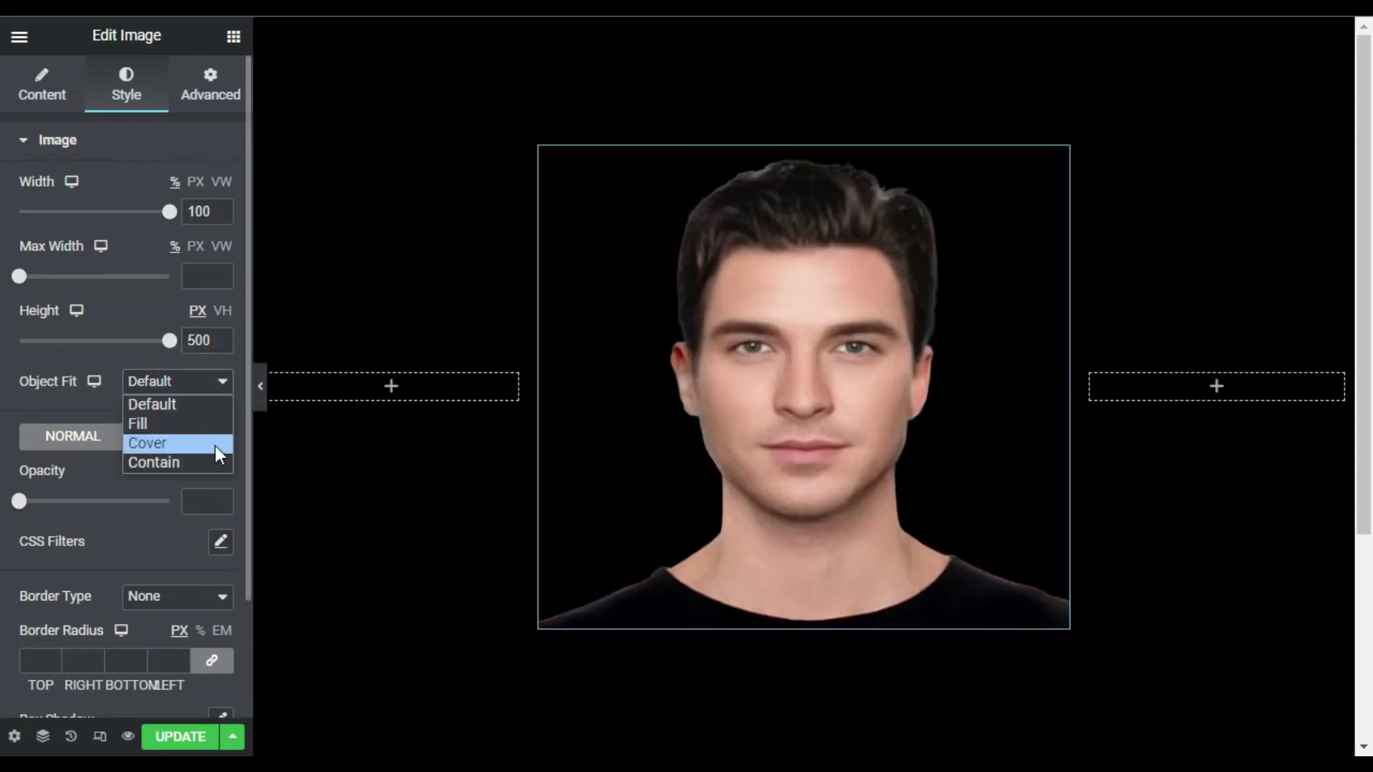
left_click(216, 443)
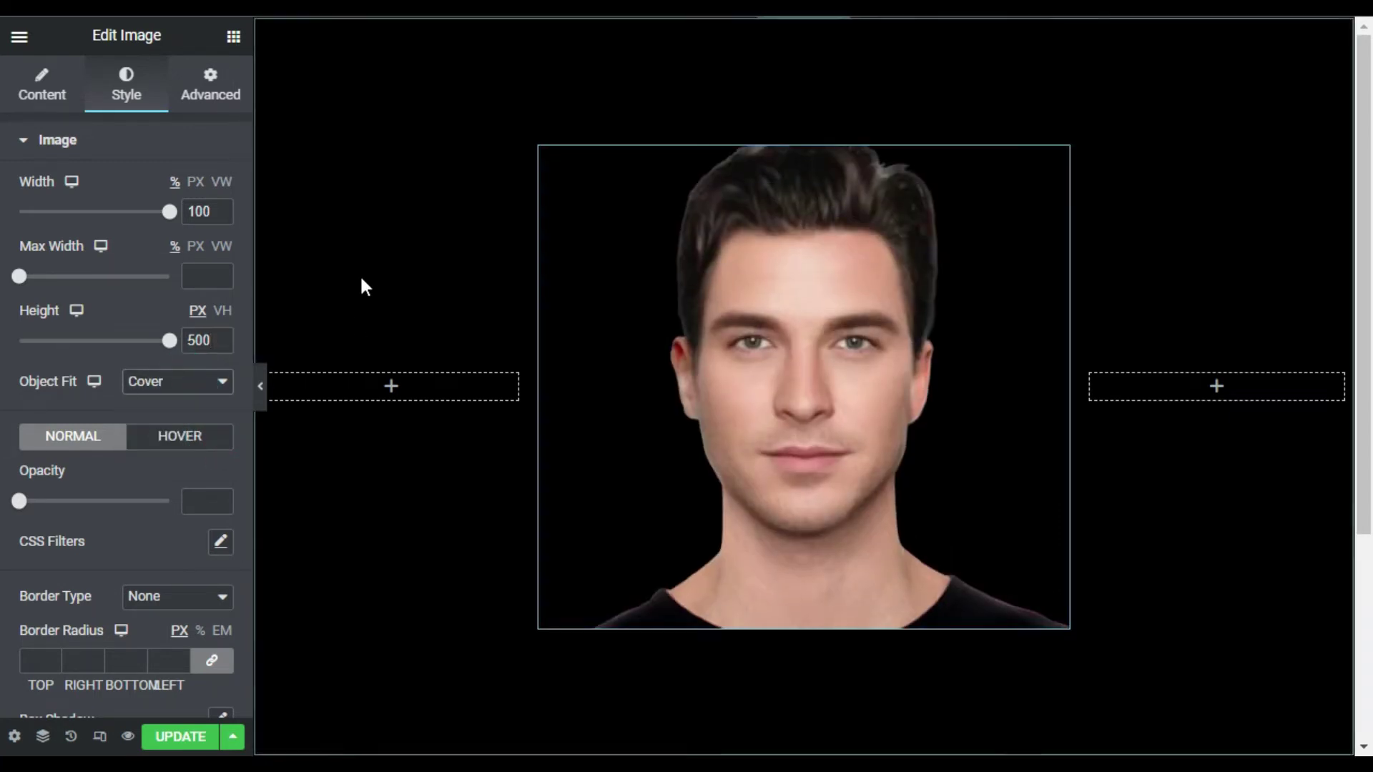
left_click(191, 340)
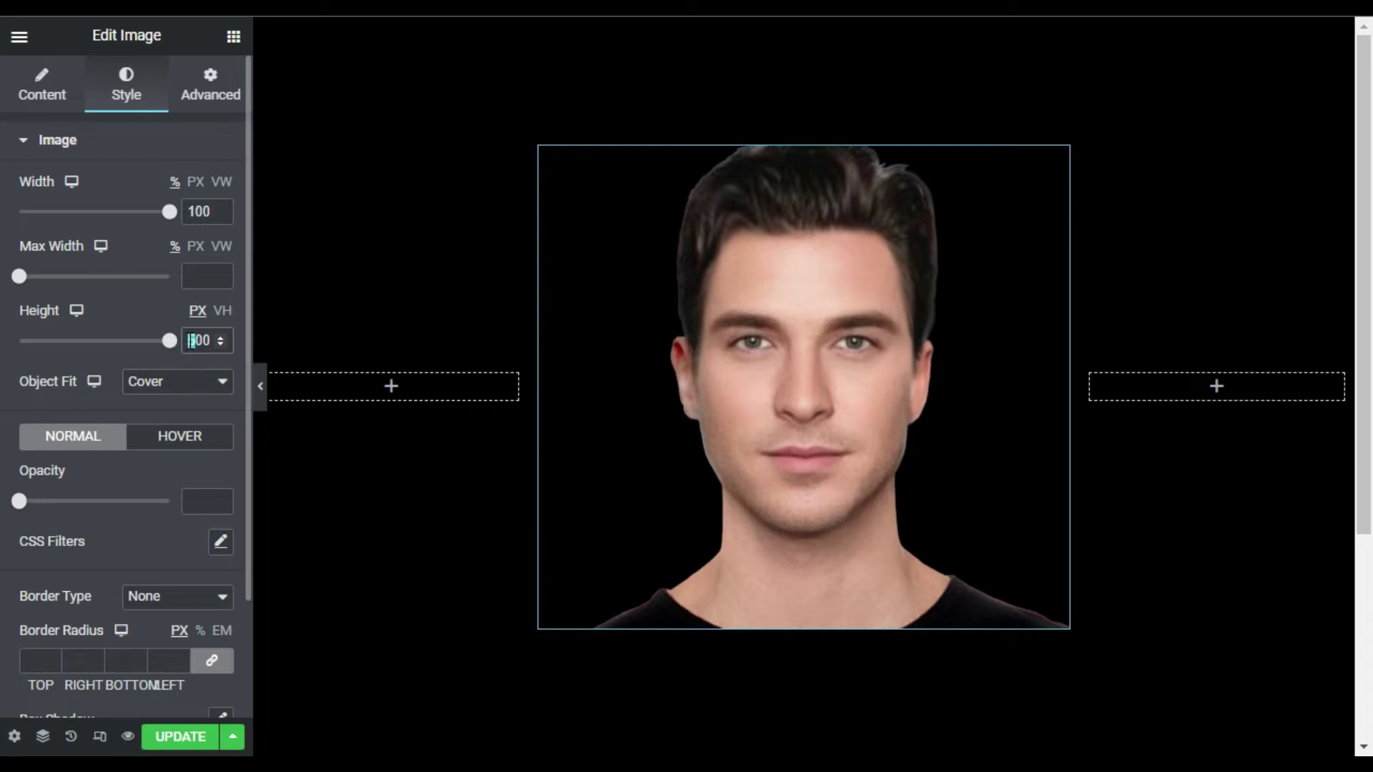
type("6")
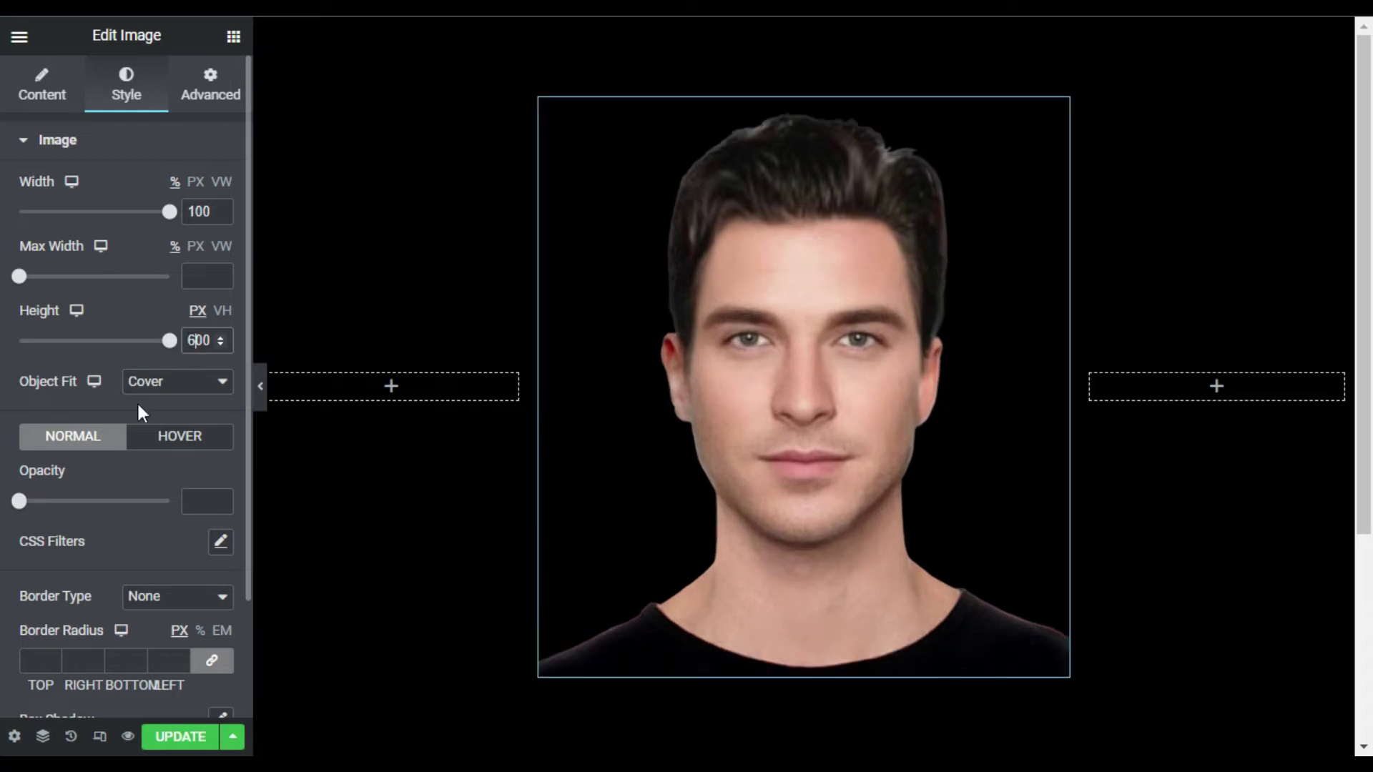
- Turn the portrait black and white by lowering the saturation in its CSS filters to the minimum
scroll(115, 447, "down", 2)
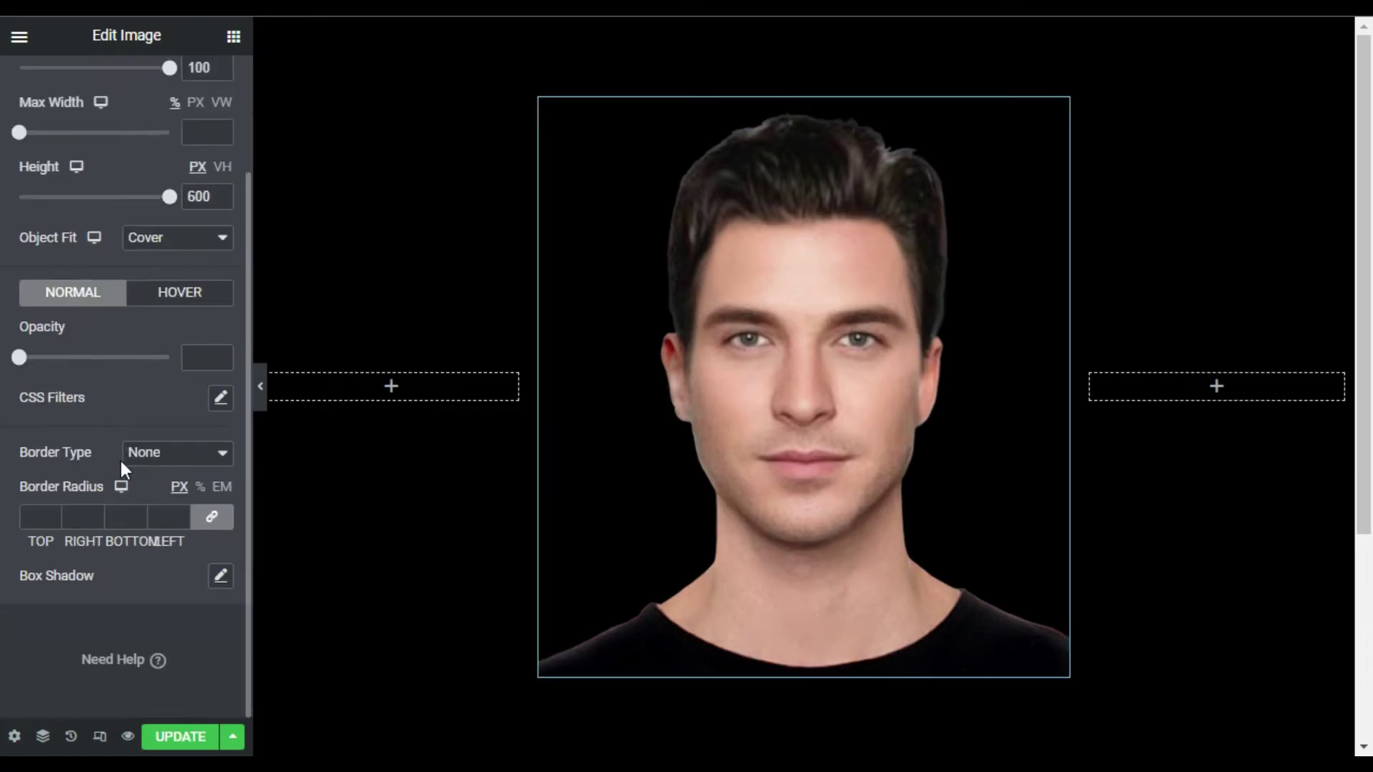
left_click(221, 398)
scroll(134, 579, "down", 1)
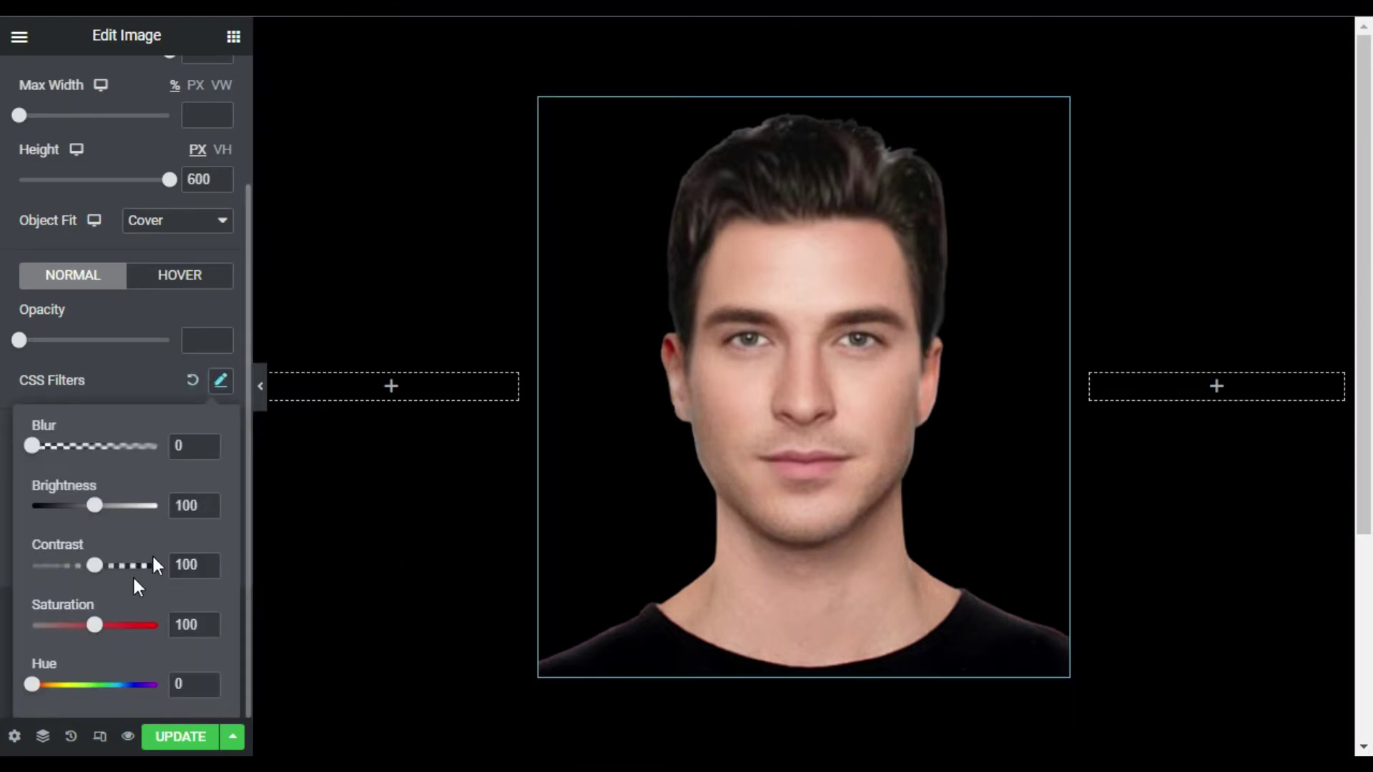
left_click_drag(101, 626, 11, 637)
left_click(119, 372)
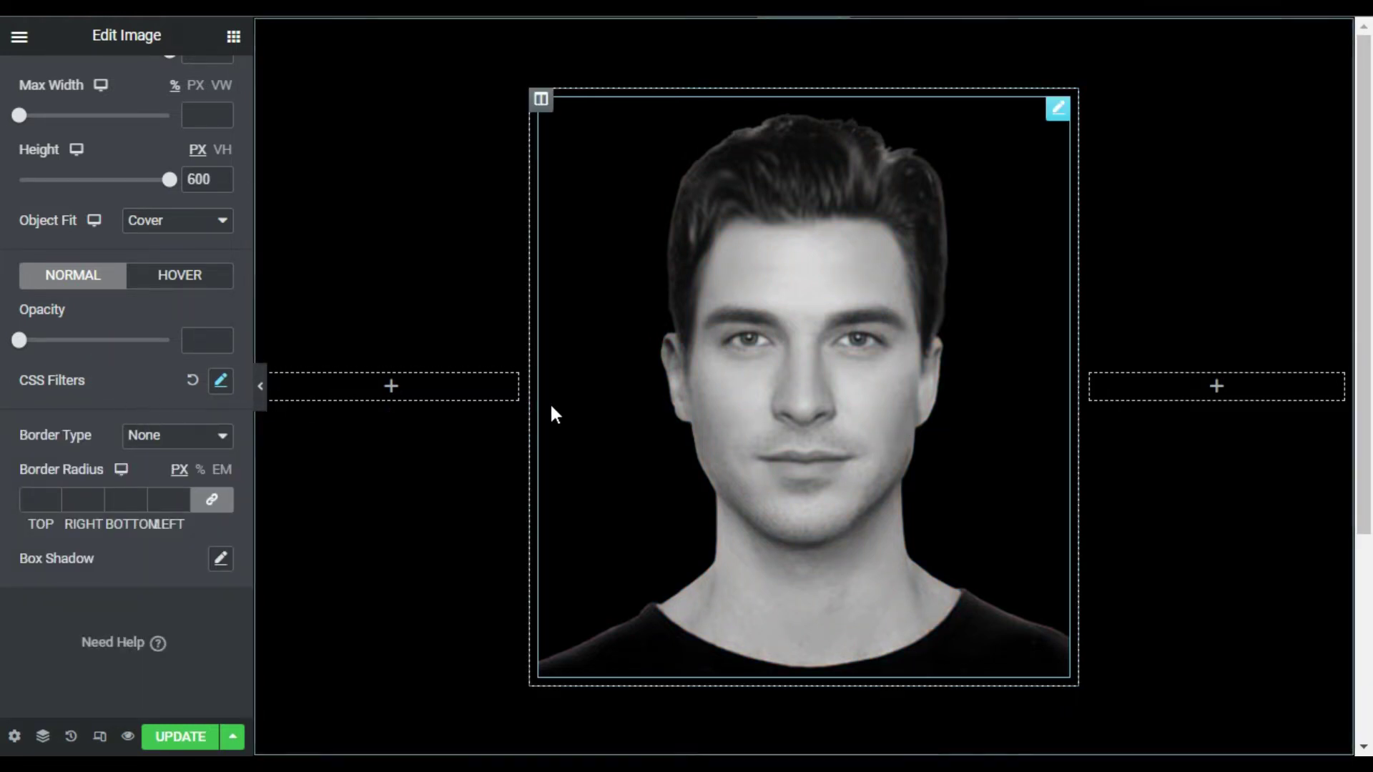
scroll(136, 409, "up", 3)
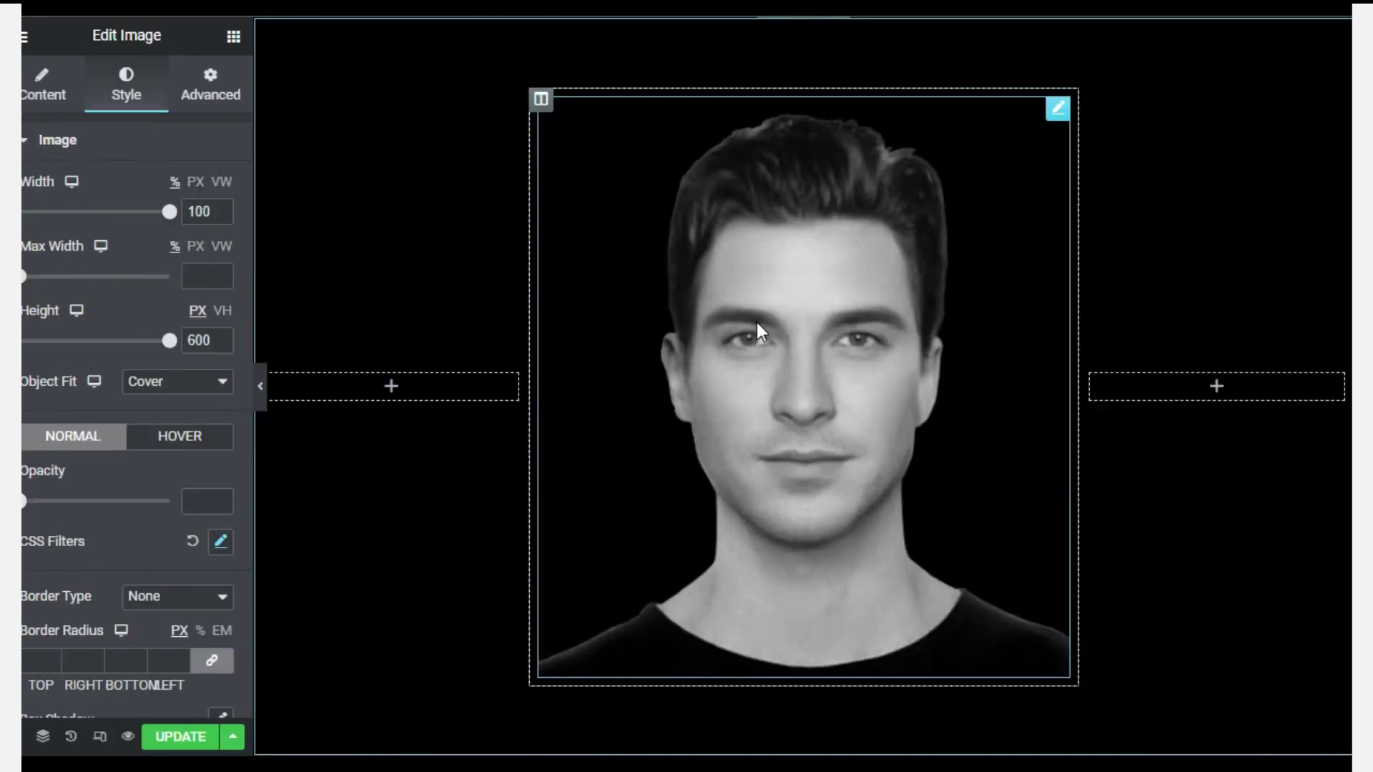
- Duplicate the portrait widget and replace the copy's picture with 19986409-cracked-texture.webp
right_click(1056, 109)
left_click(1111, 154)
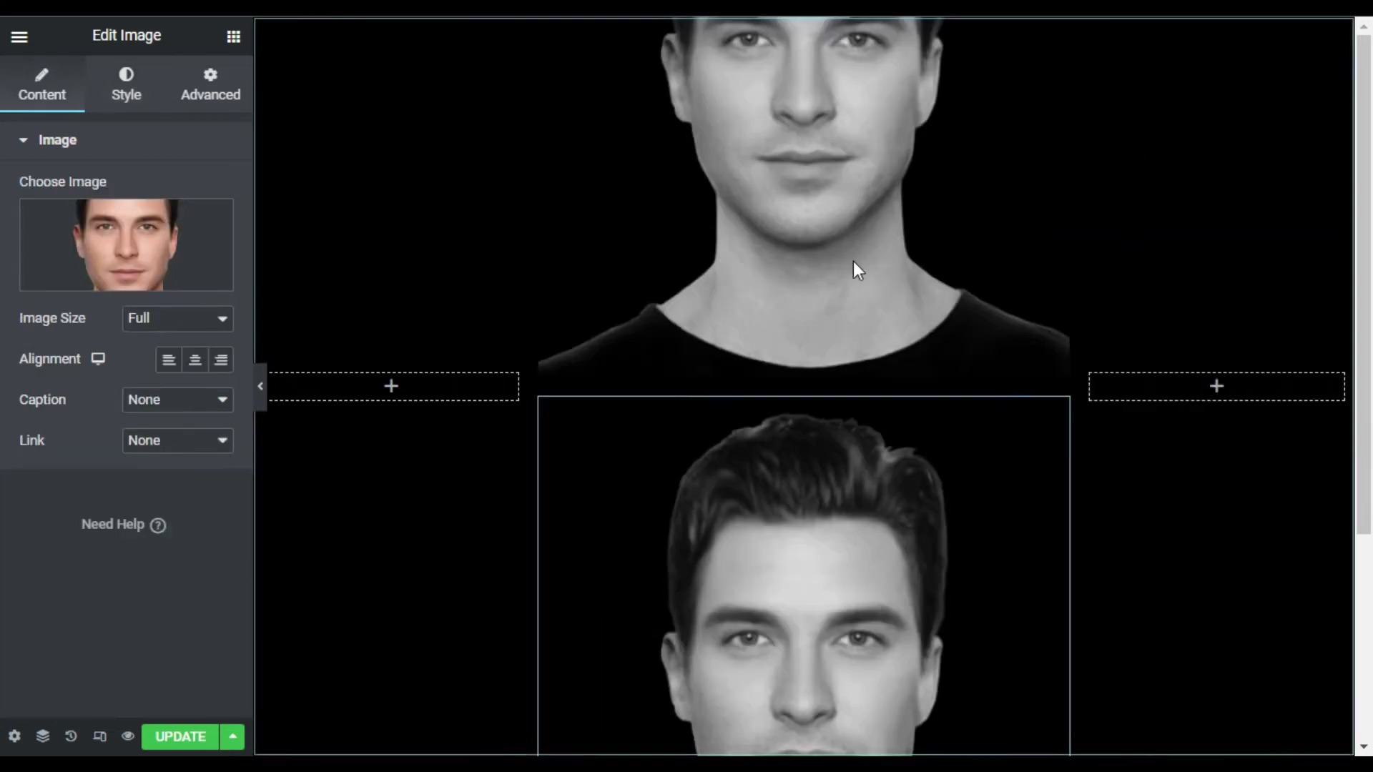
scroll(786, 346, "down", 2)
left_click(96, 273)
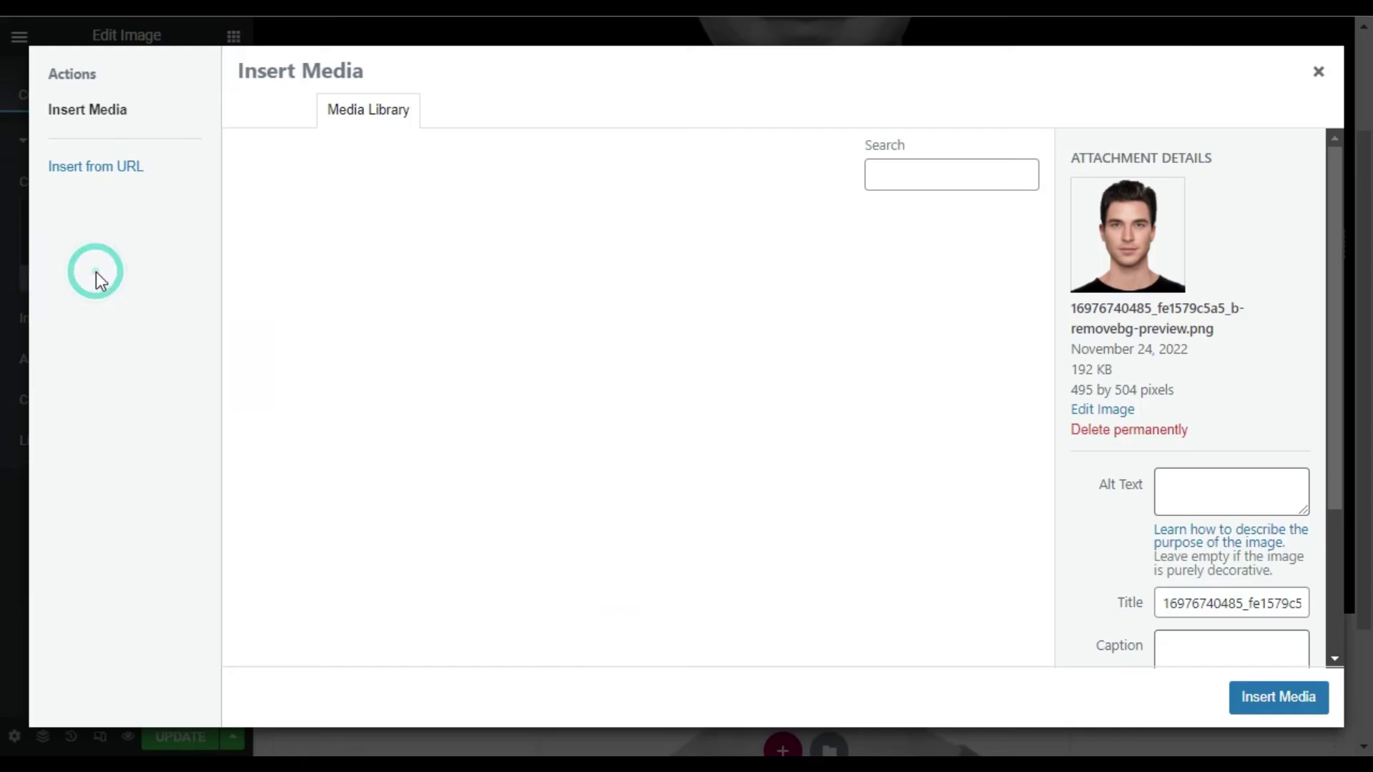
left_click(541, 422)
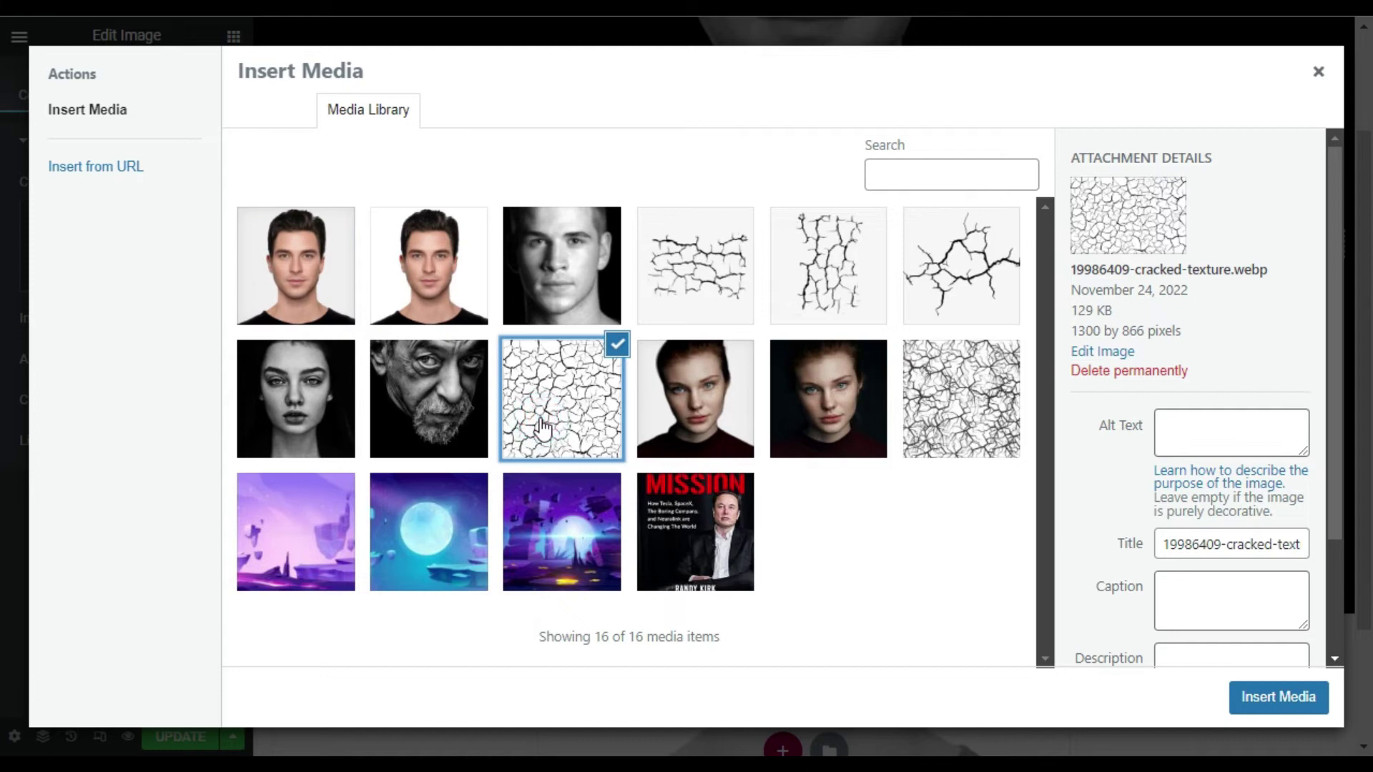
left_click(1273, 691)
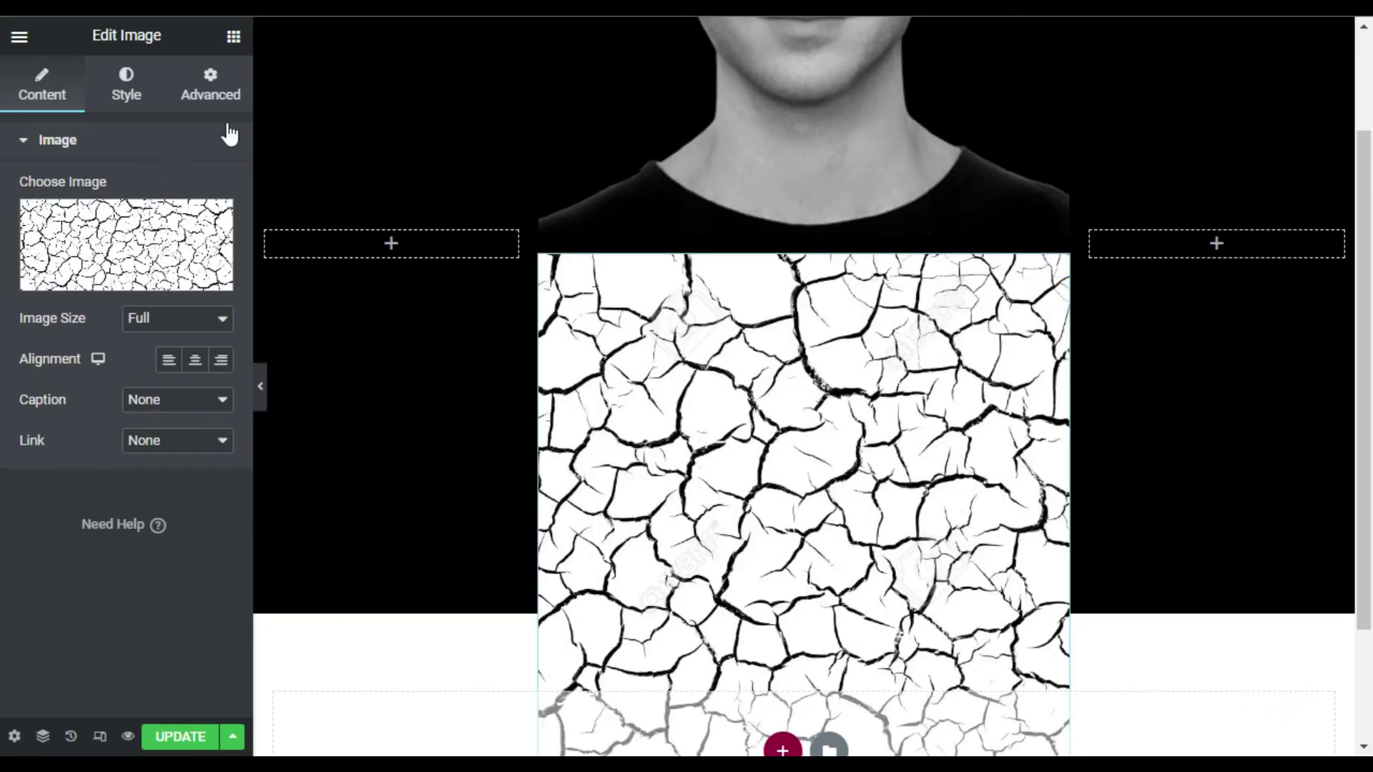
- Set the cracked texture image's position to Absolute so it overlays the portrait
scroll(766, 605, "up", 2)
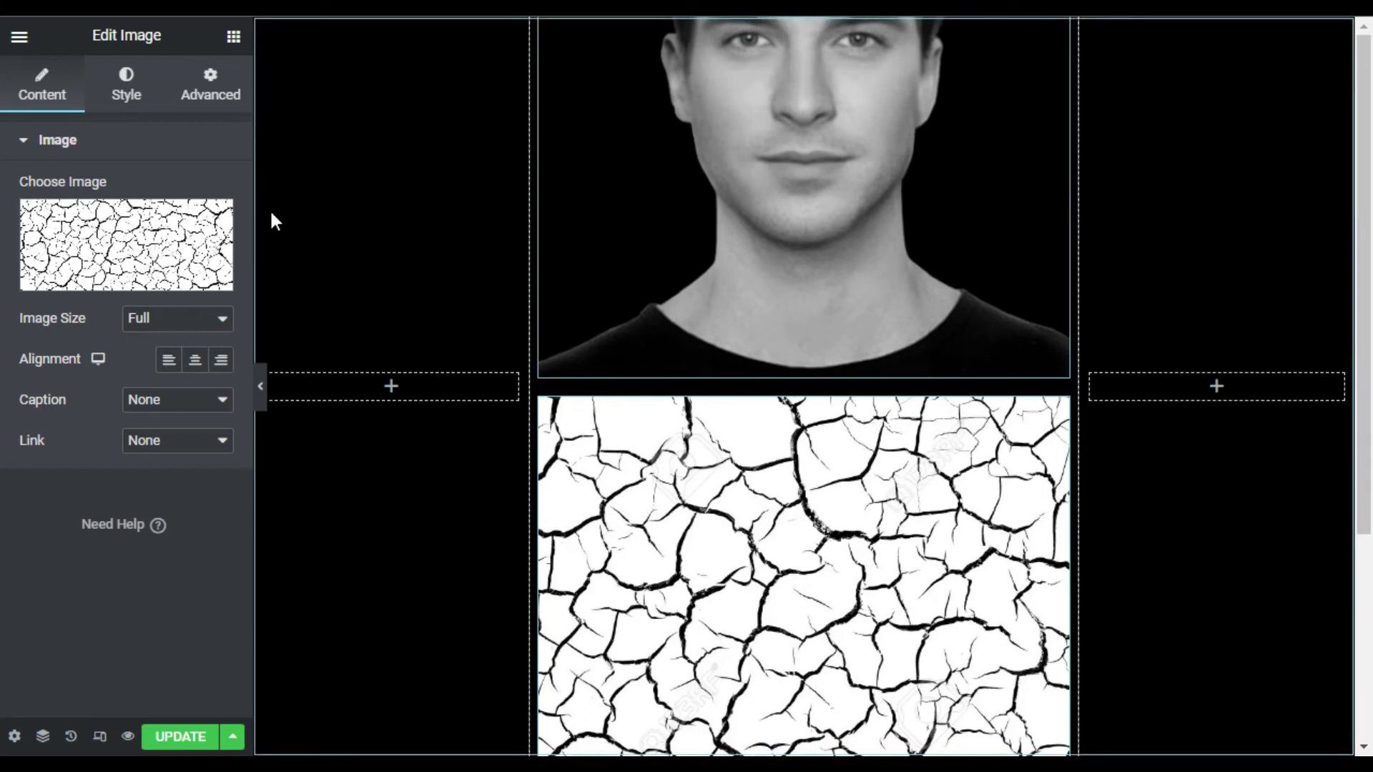
left_click(188, 100)
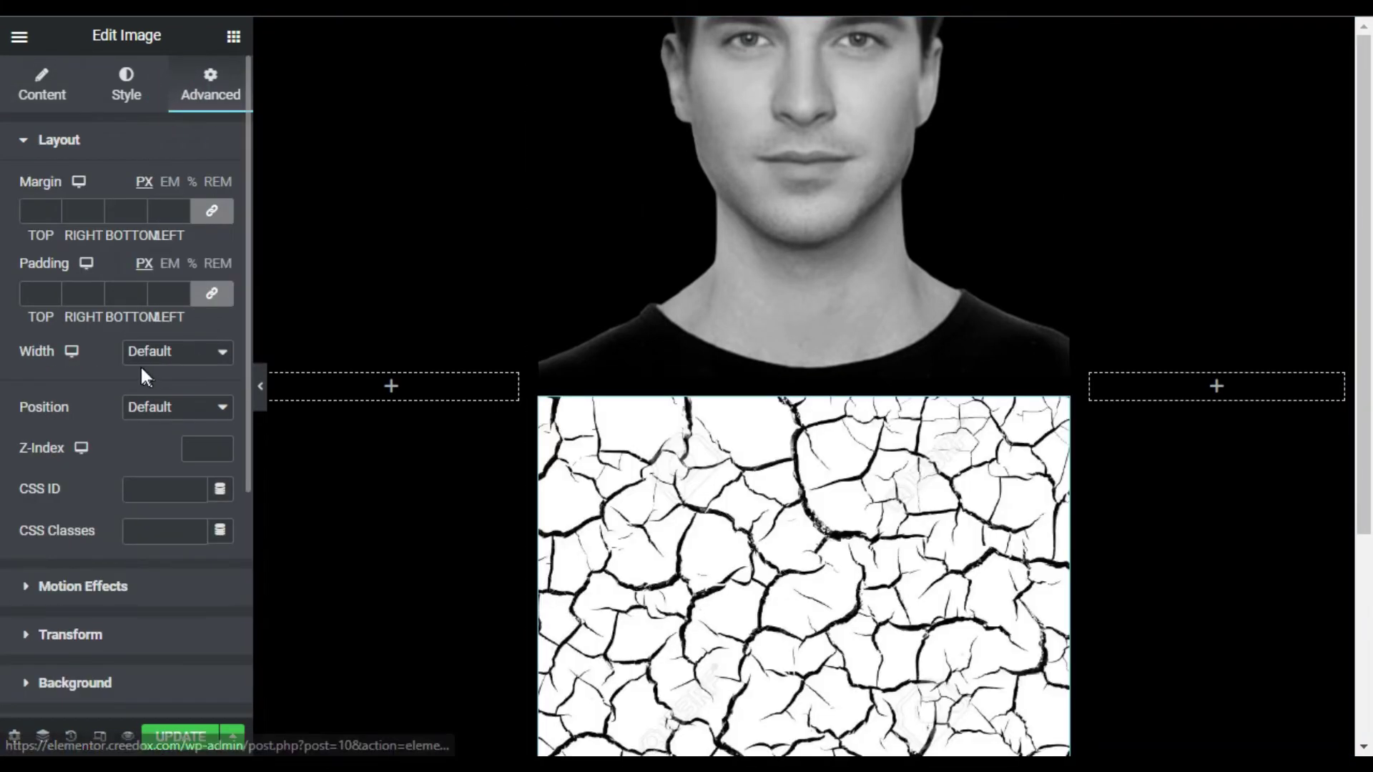
left_click(139, 407)
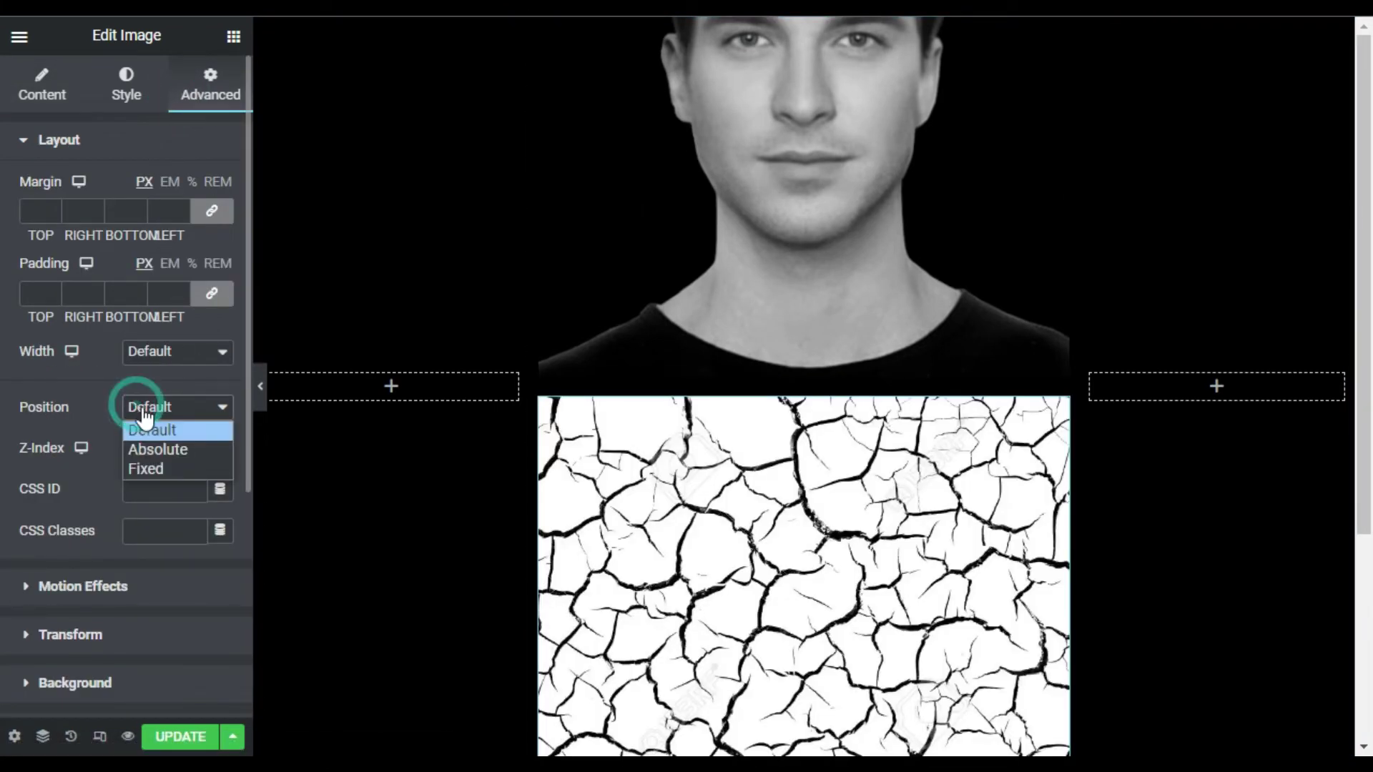
left_click(170, 456)
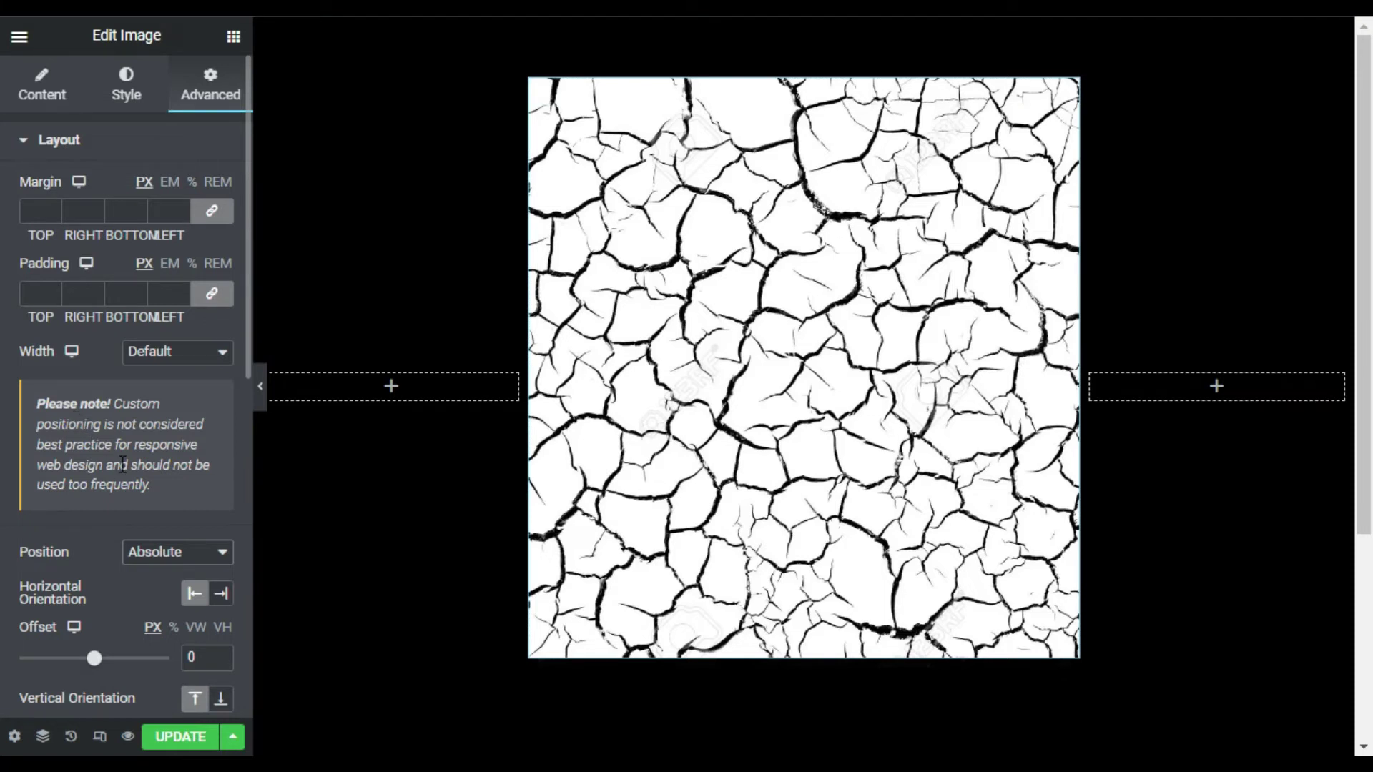
- Add the custom CSS selector{ mix-blend-mode: multiply; } to the cracked texture image and check the blend on the full-width canvas
scroll(123, 465, "down", 10)
left_click(135, 579)
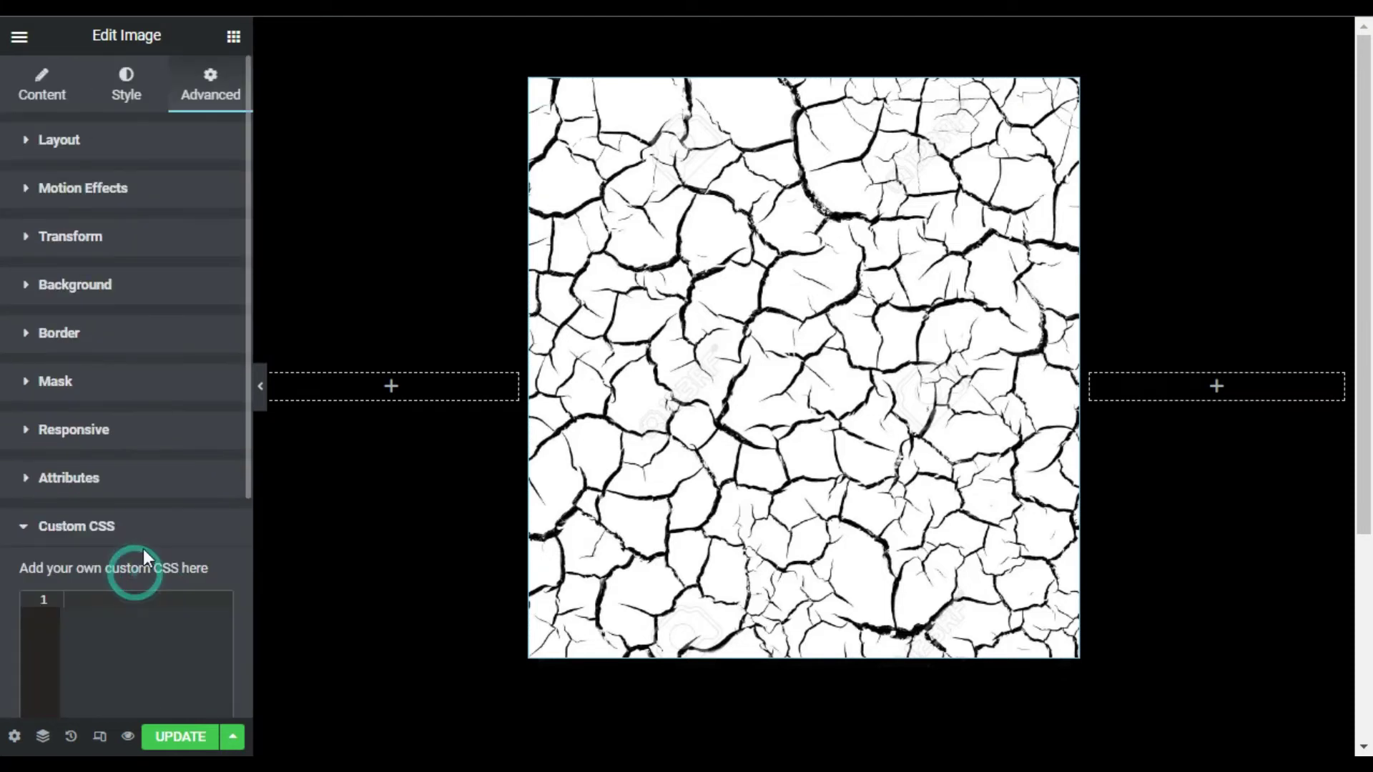
scroll(151, 560, "down", 5)
left_click(151, 372)
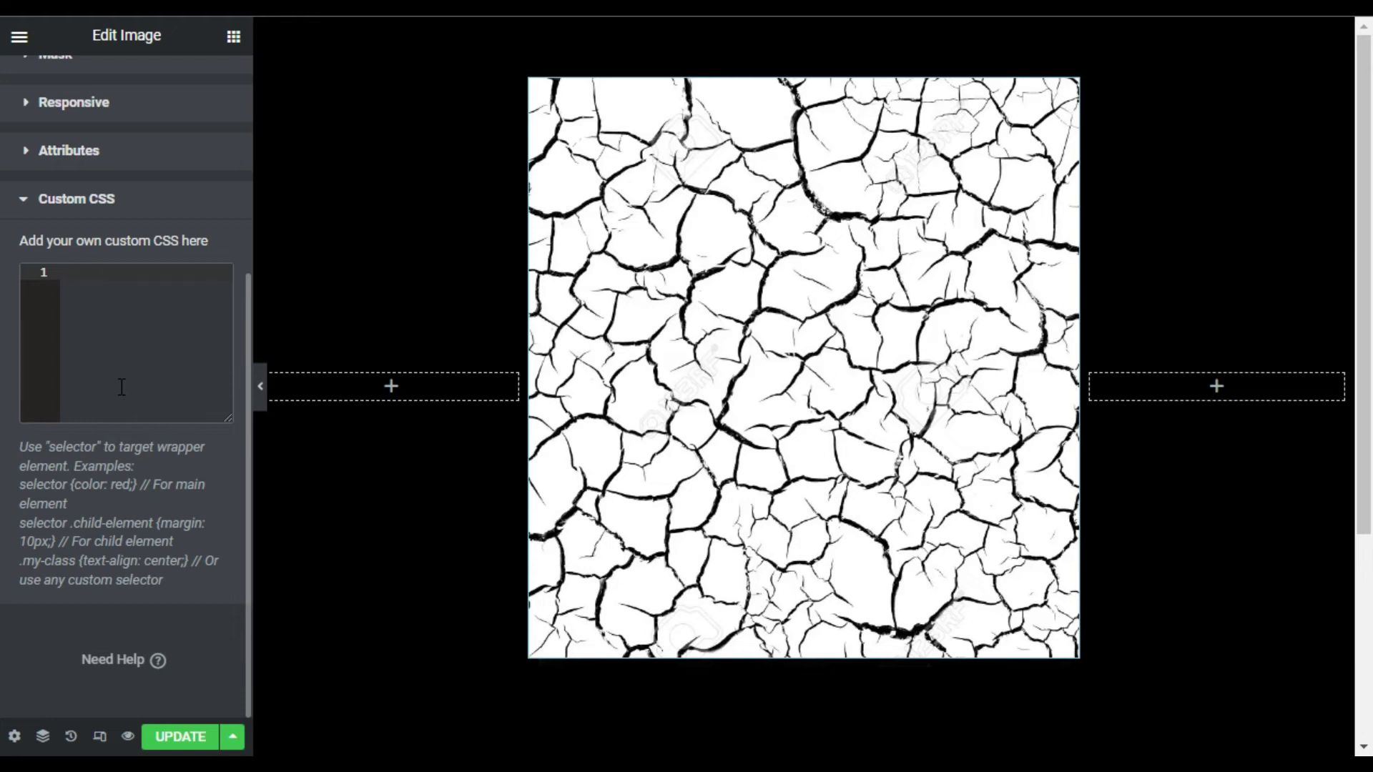
type("selector{")
key("Return")
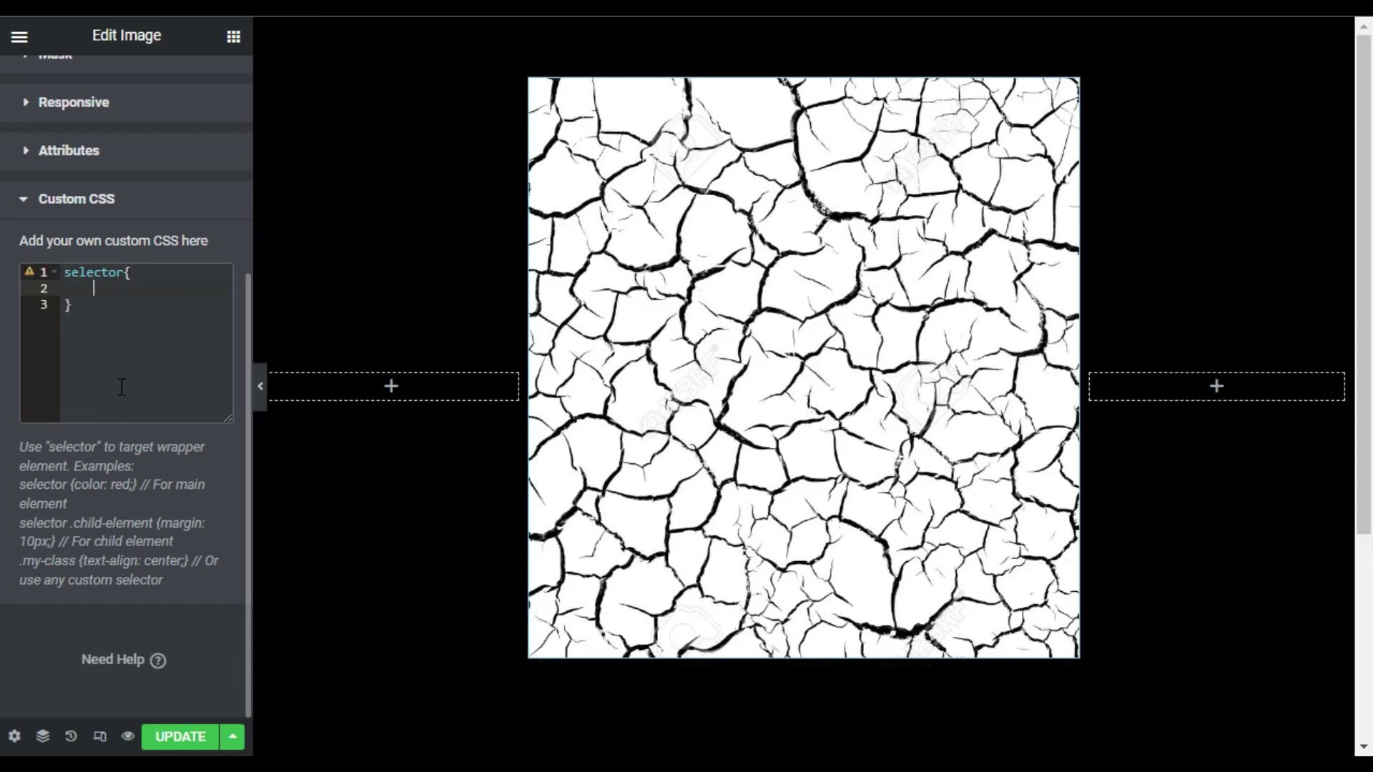
type("mix-blend-mode: ")
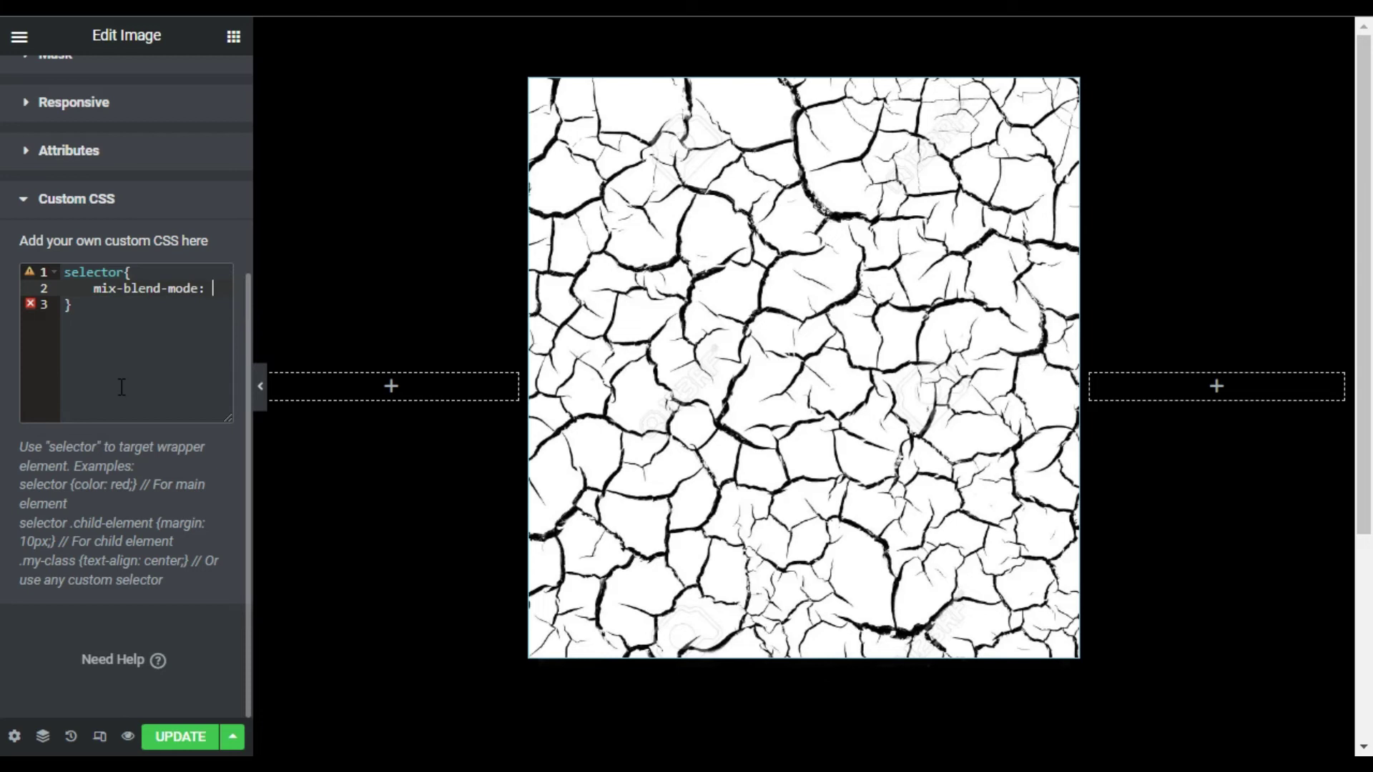
type("mi")
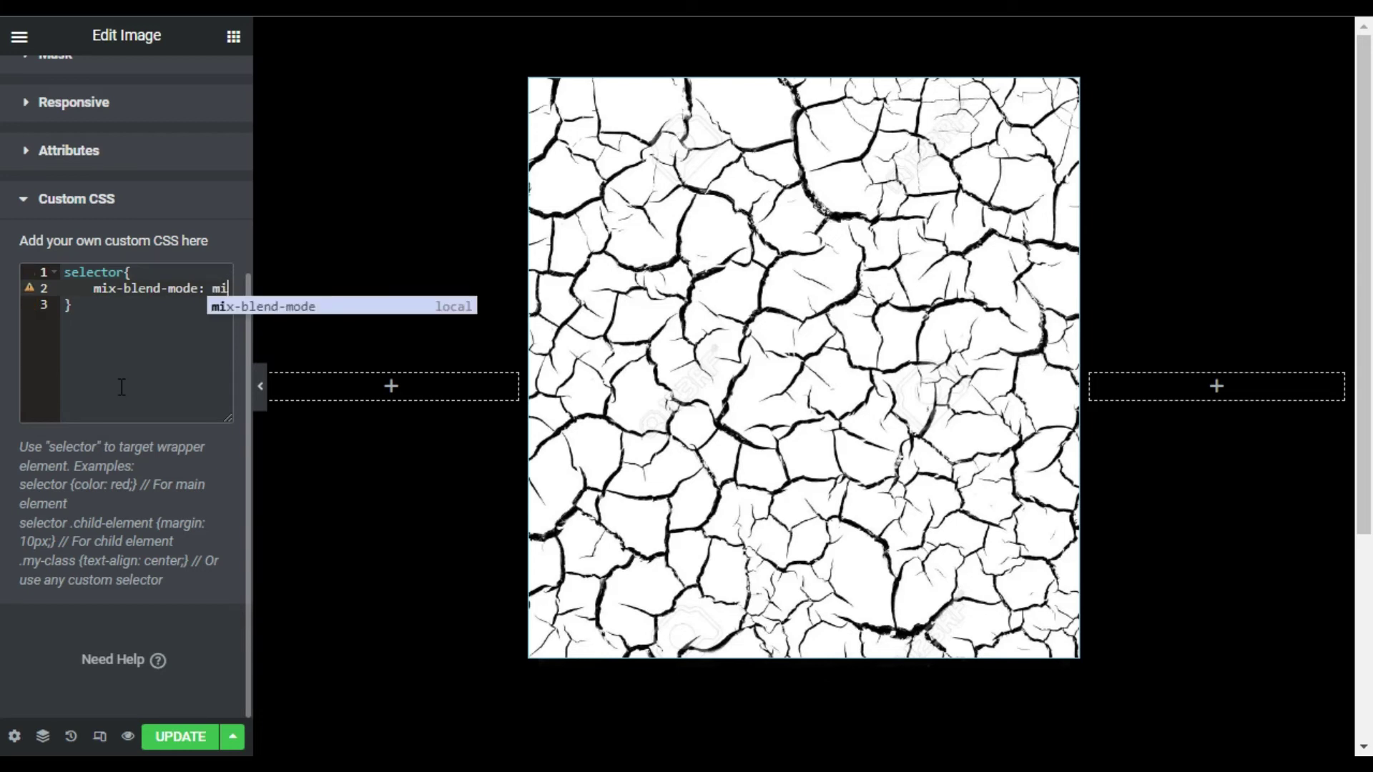
key("BackSpace")
type("ul")
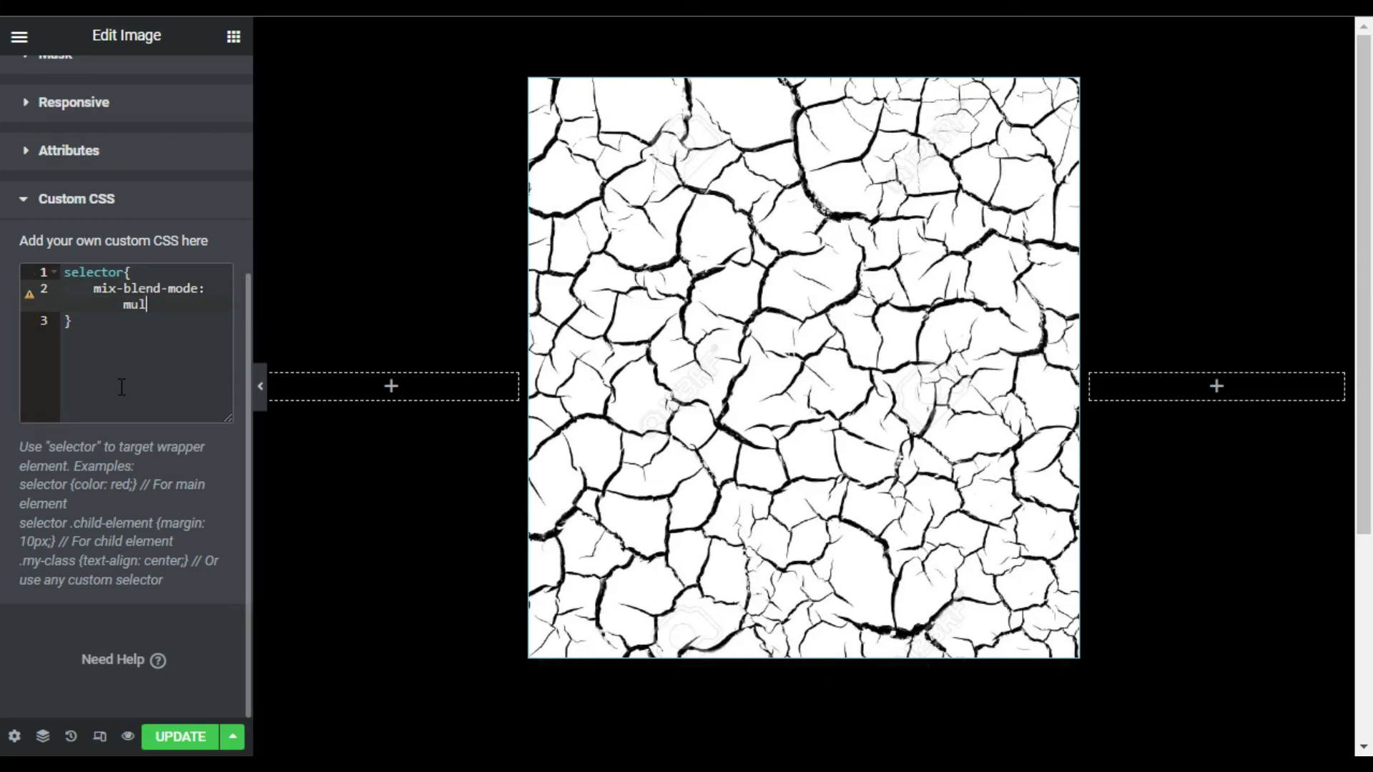
type("tiply;")
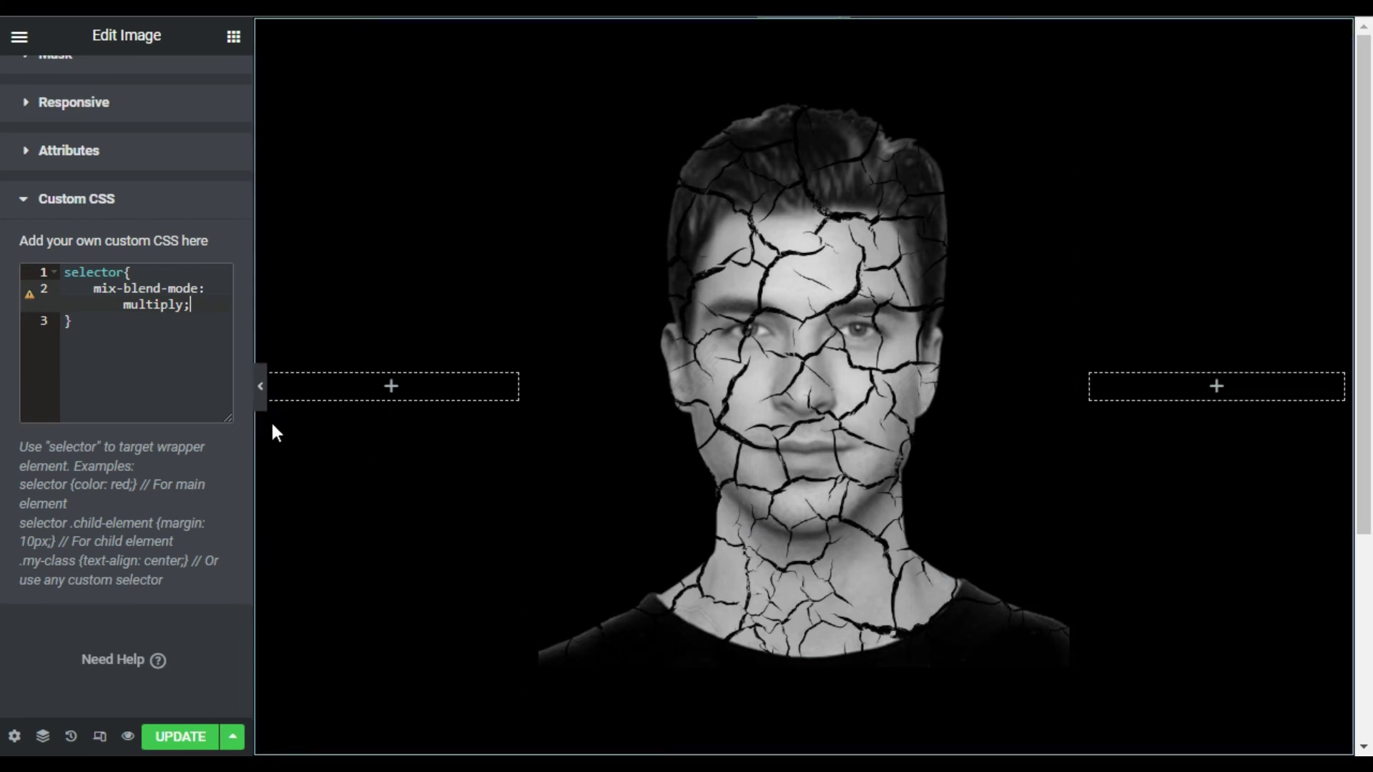
left_click(264, 397)
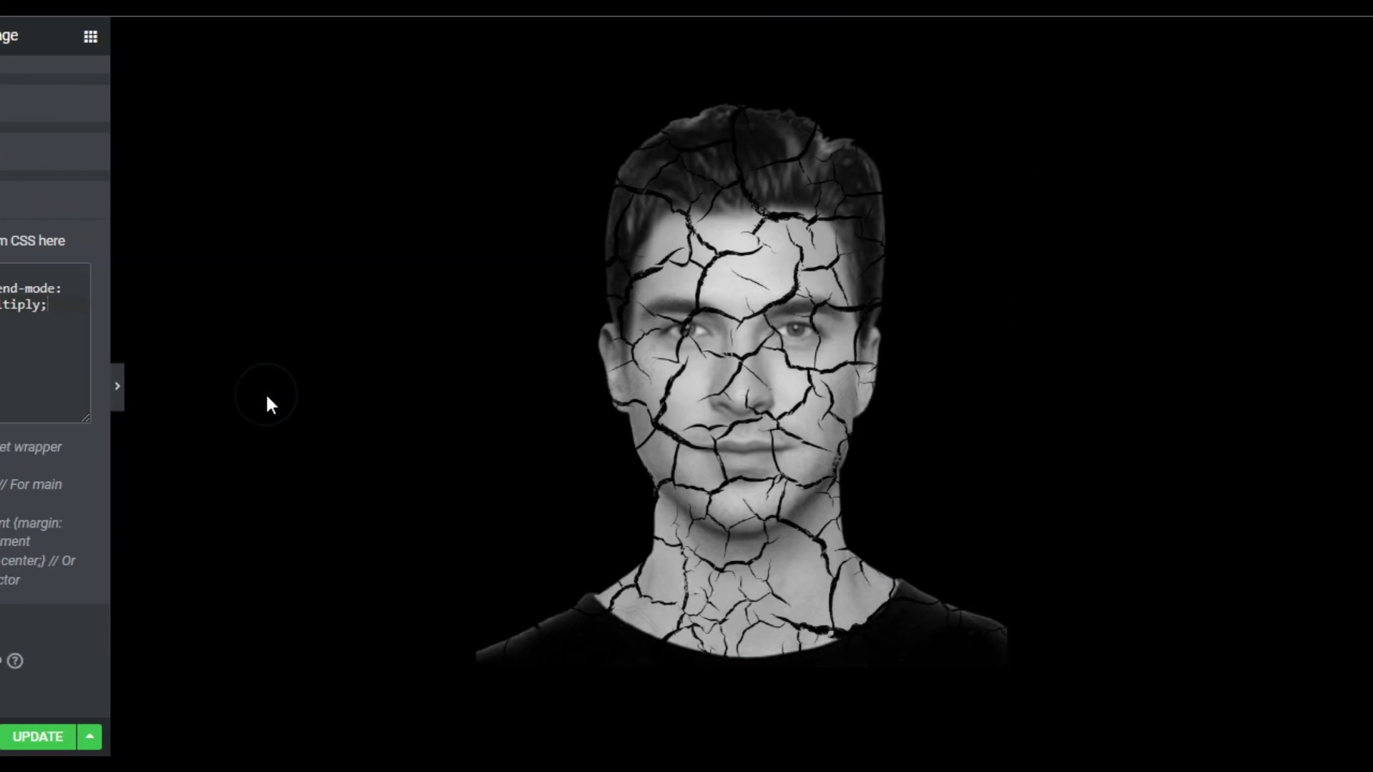
left_click(7, 386)
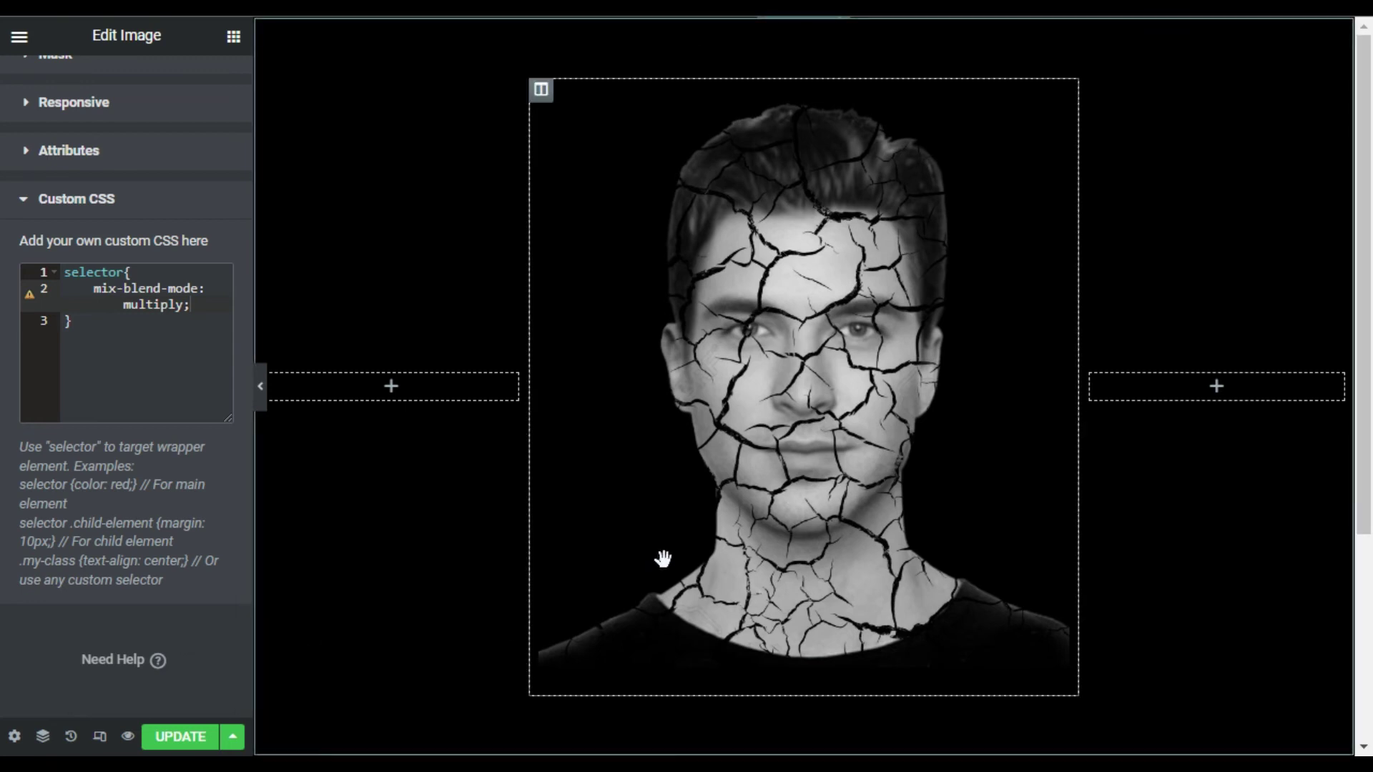
- Publish the page update and preview the cracked portrait on the live page
left_click(195, 739)
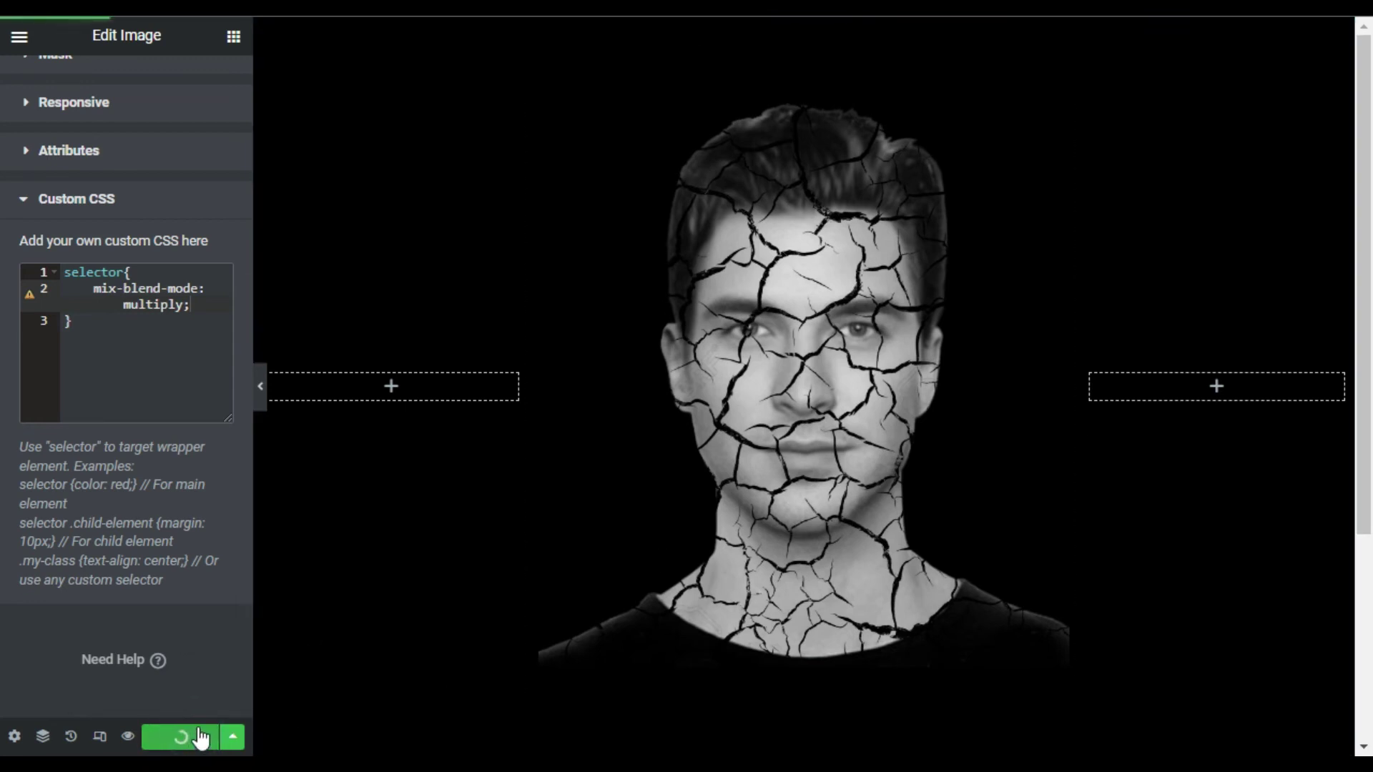
left_click(129, 736)
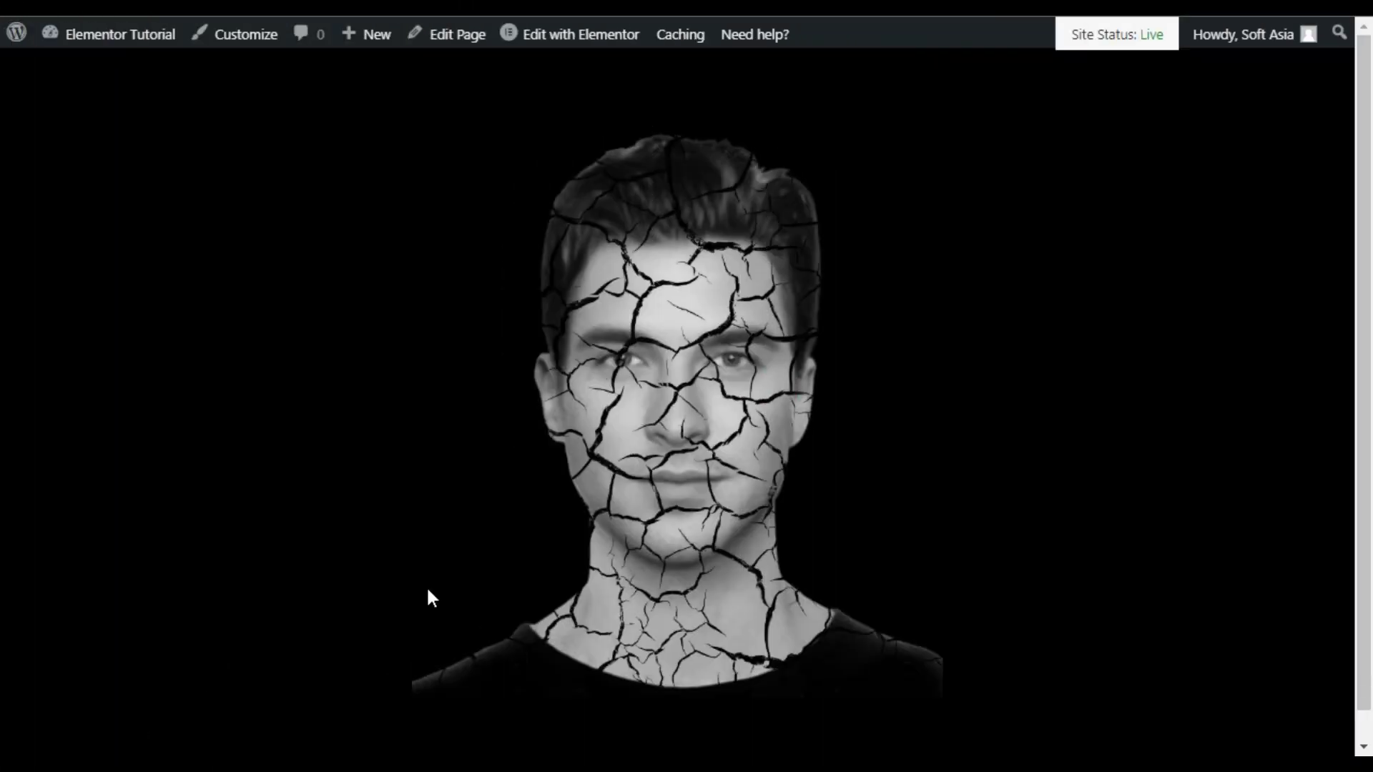
left_click_drag(698, 419, 247, 433)
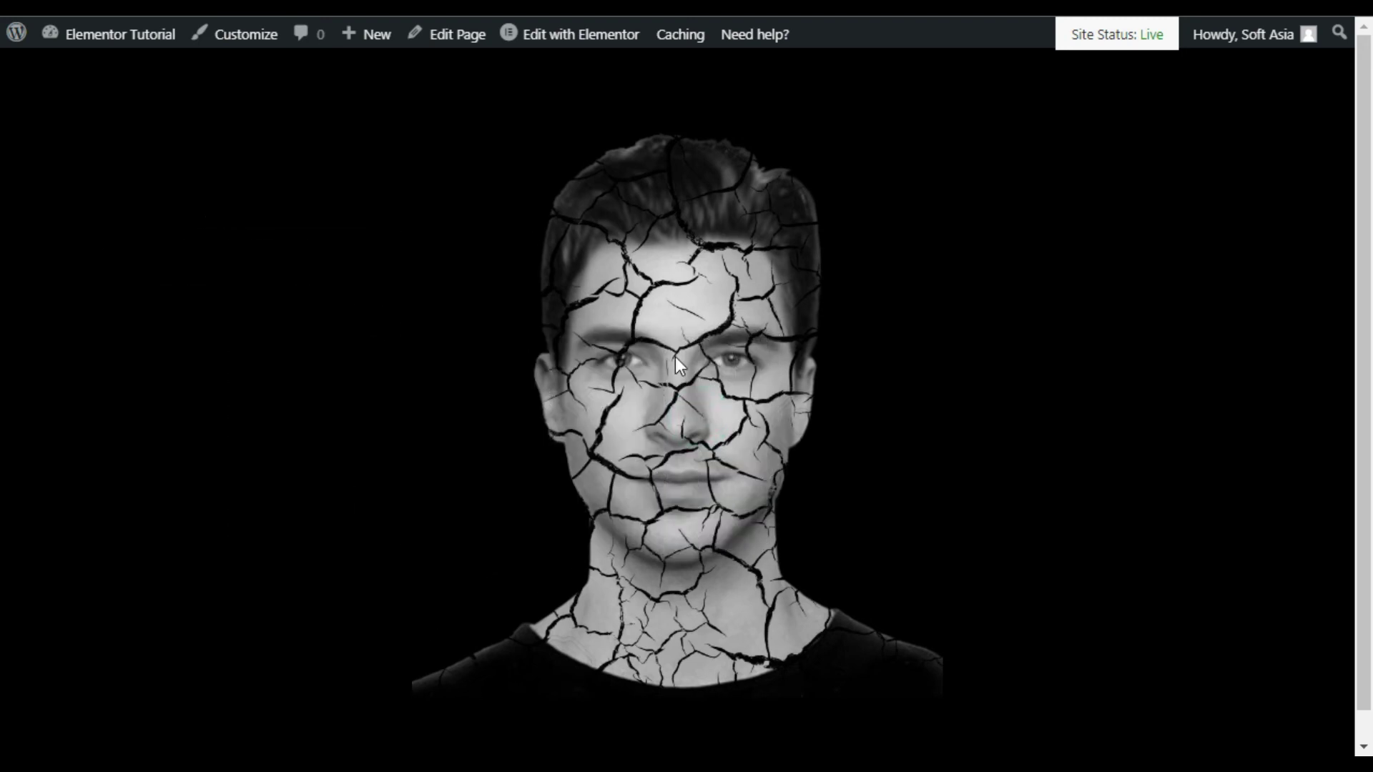